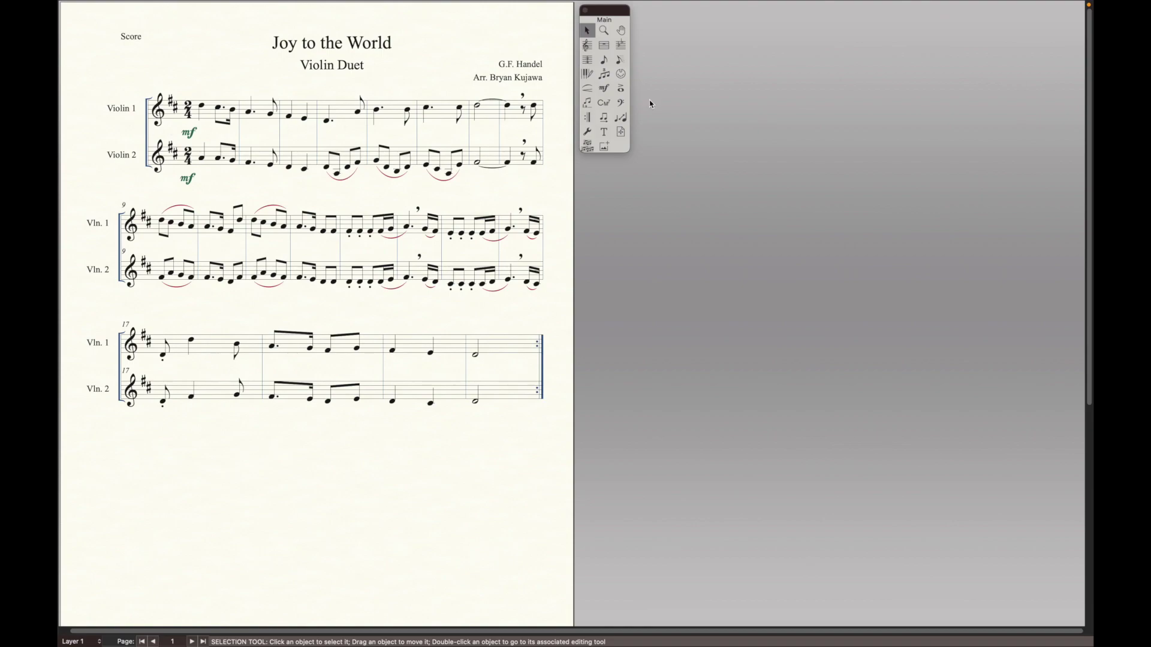
Resize the page from 90% to 100% with the Resize tool.
left_click(625, 121)
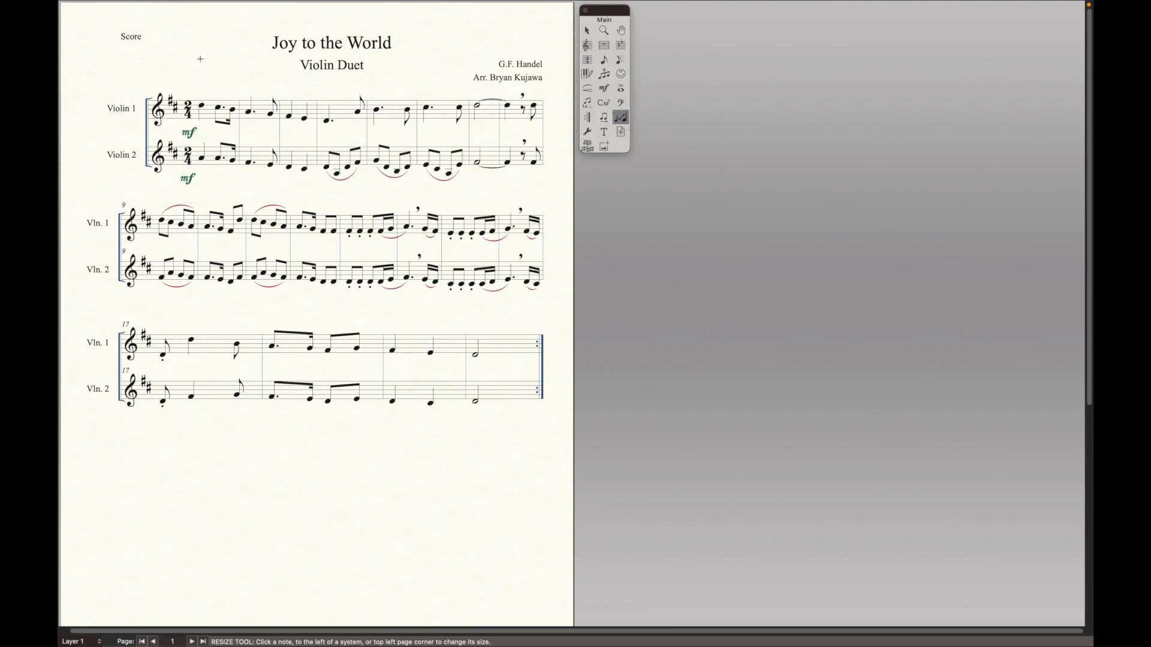
right_click(201, 61)
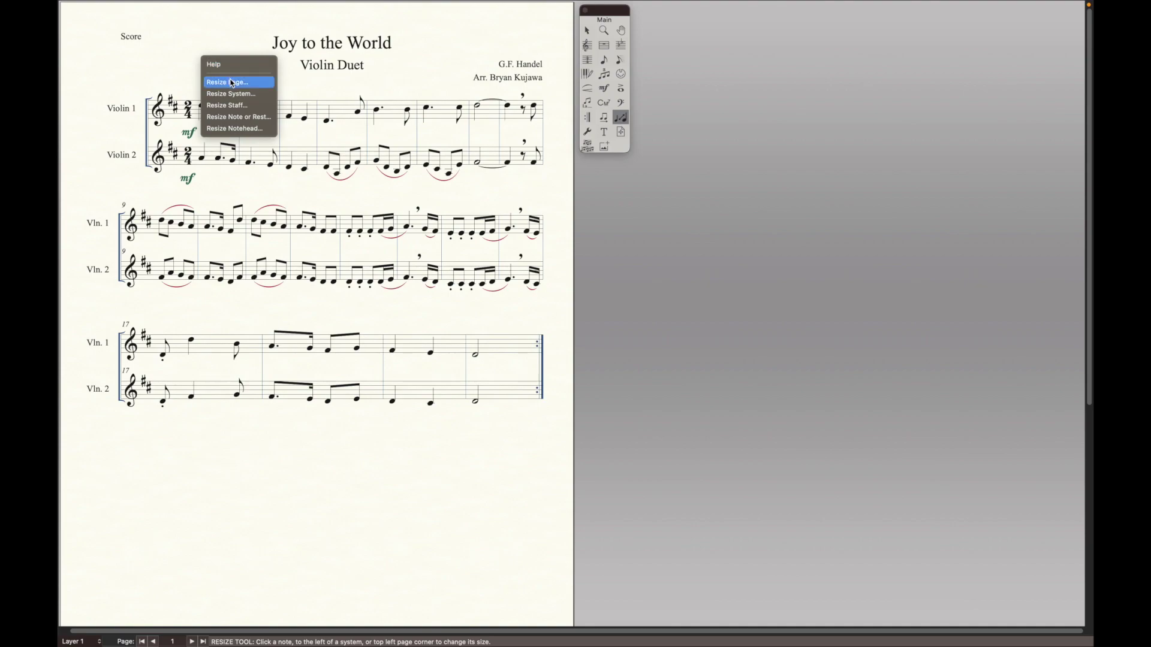
left_click(233, 83)
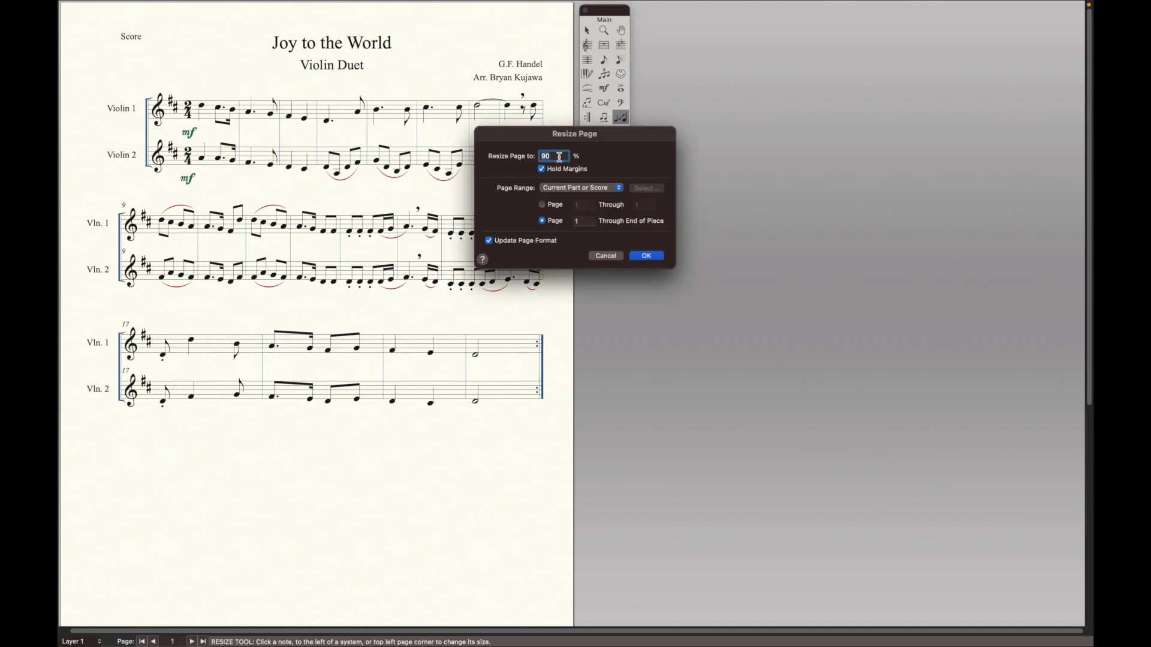
type("1010")
key("BackSpace")
key("BackSpace")
type("0")
left_click(646, 257)
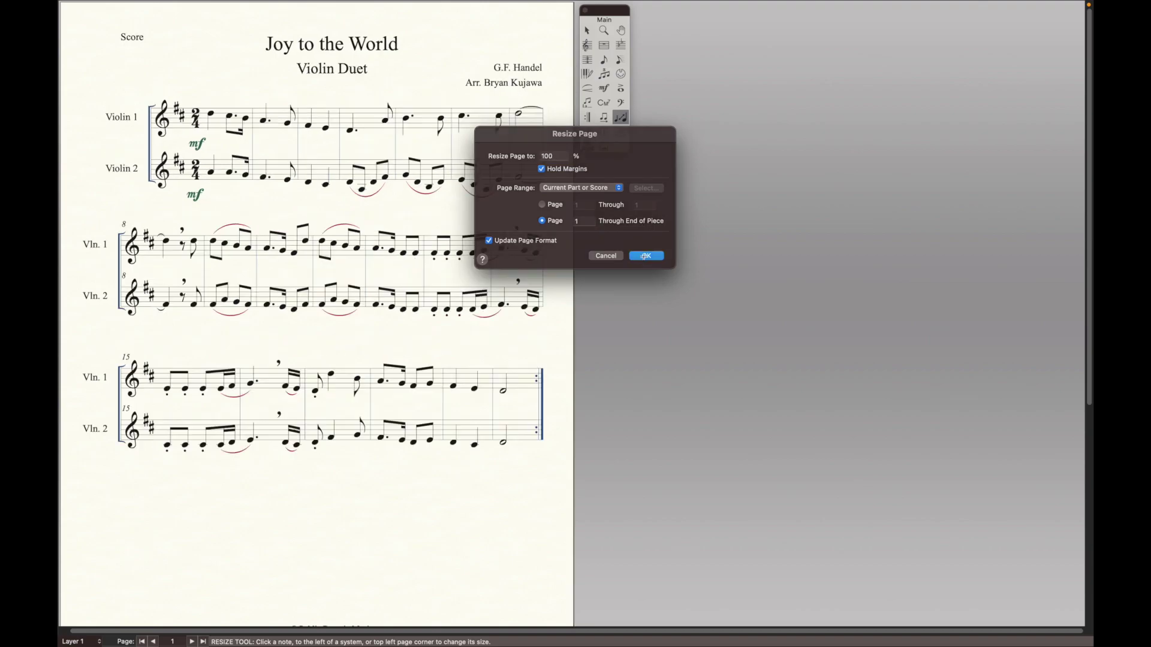
Raise the page size to 105%.
right_click(295, 86)
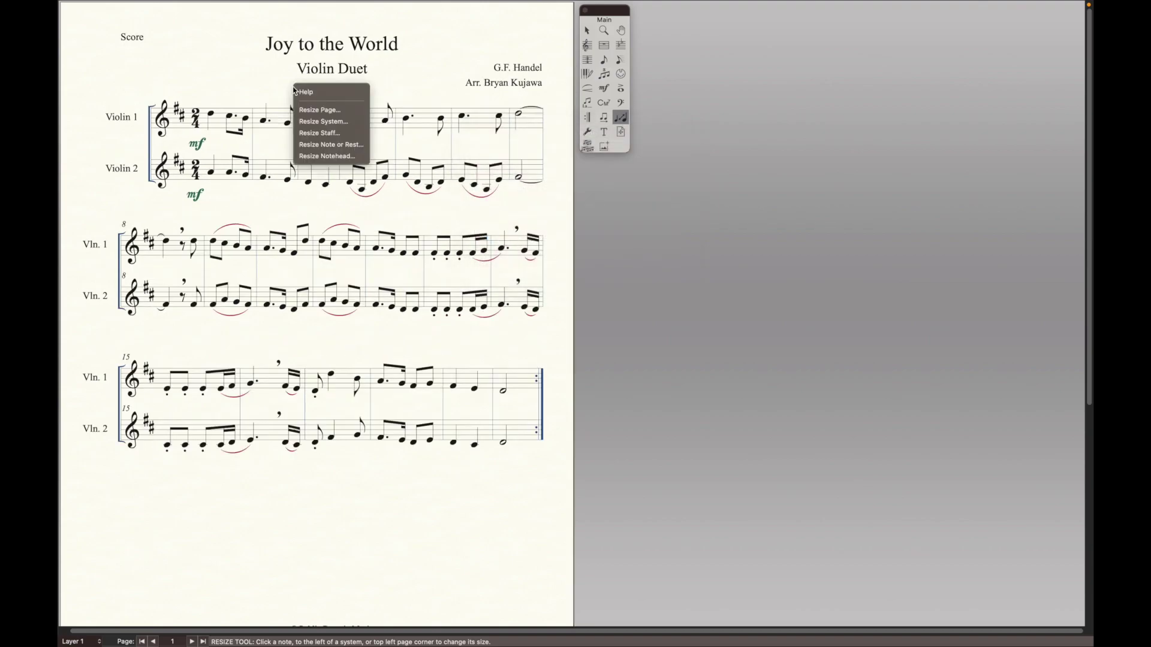
left_click(314, 113)
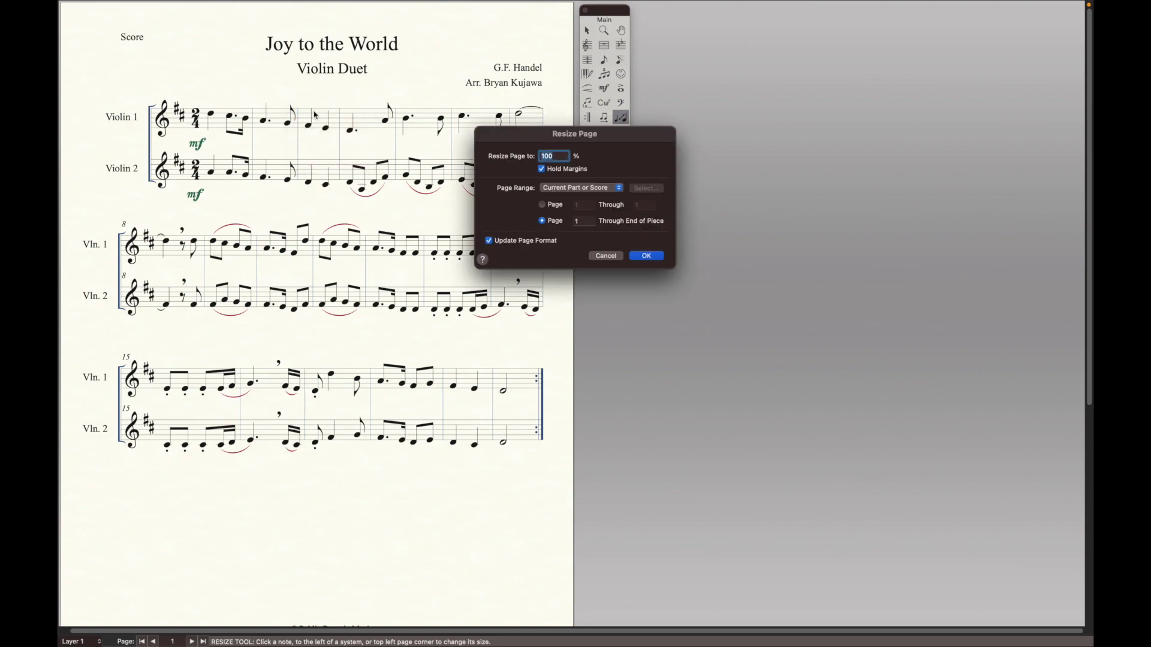
key("Right")
key("BackSpace")
type("5")
key("Return")
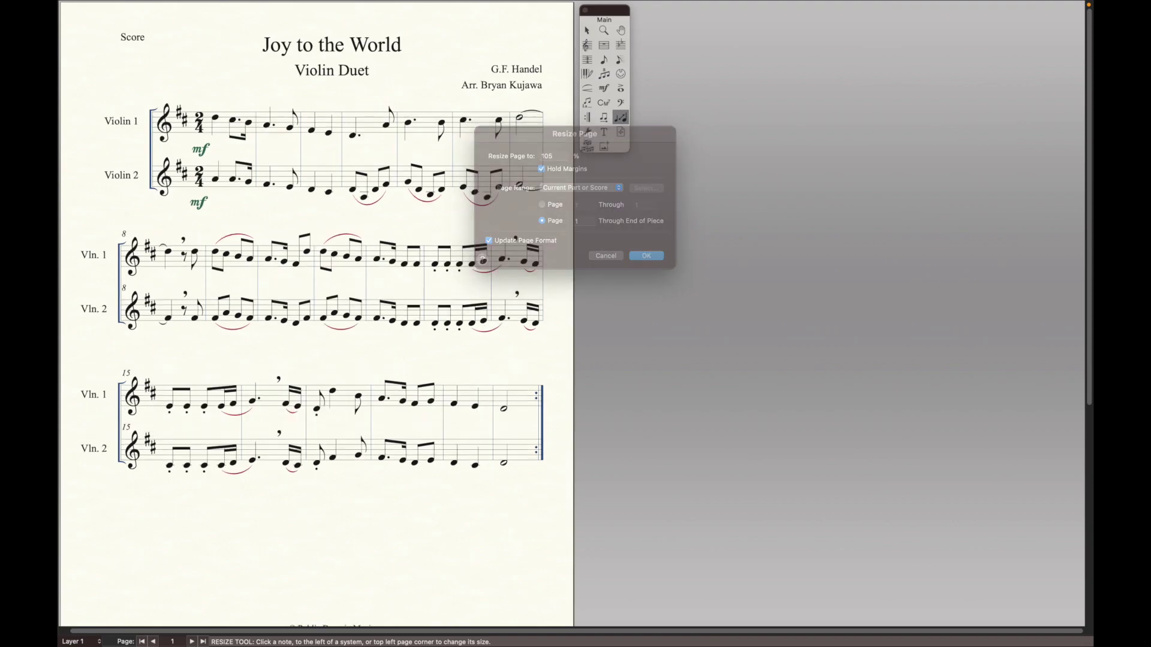
Raise the page size to 110%.
right_click(290, 86)
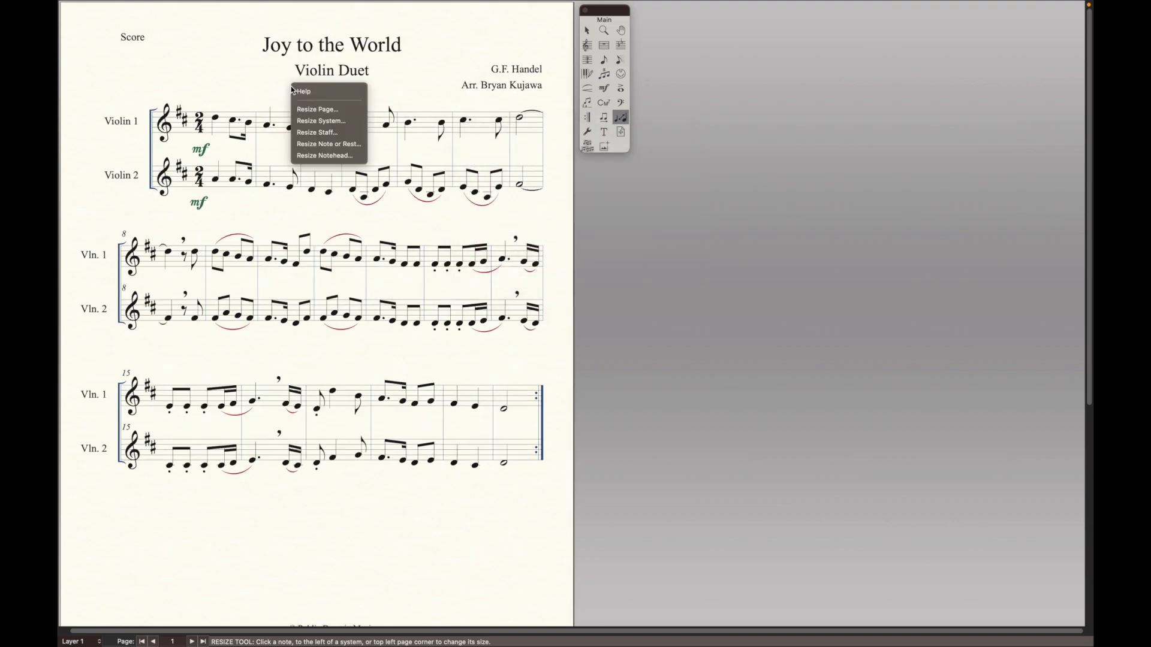
left_click(308, 113)
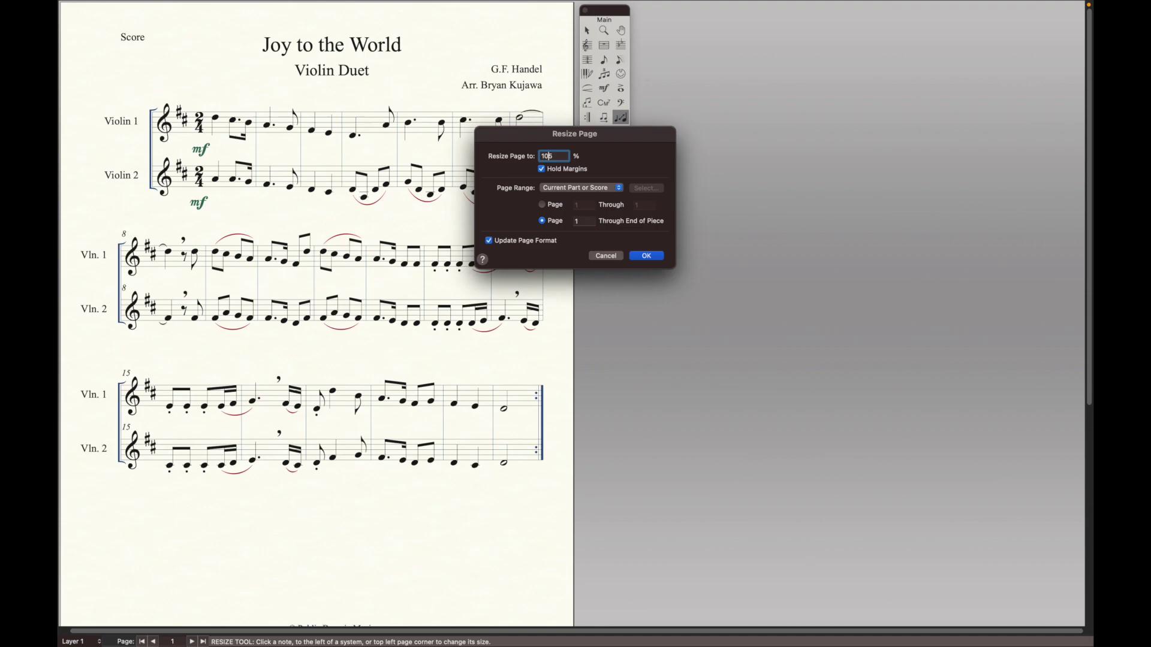
key("BackSpace")
key("BackSpace")
type("10")
key("Return")
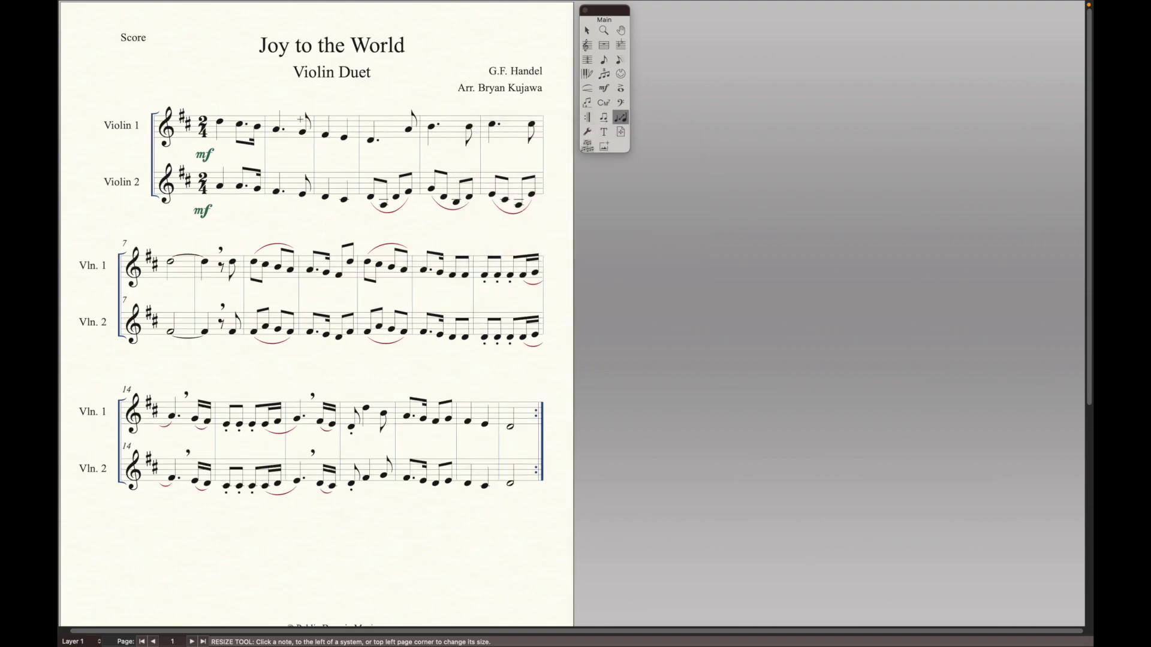
Push the page size higher until the duet spills onto a second page.
right_click(290, 91)
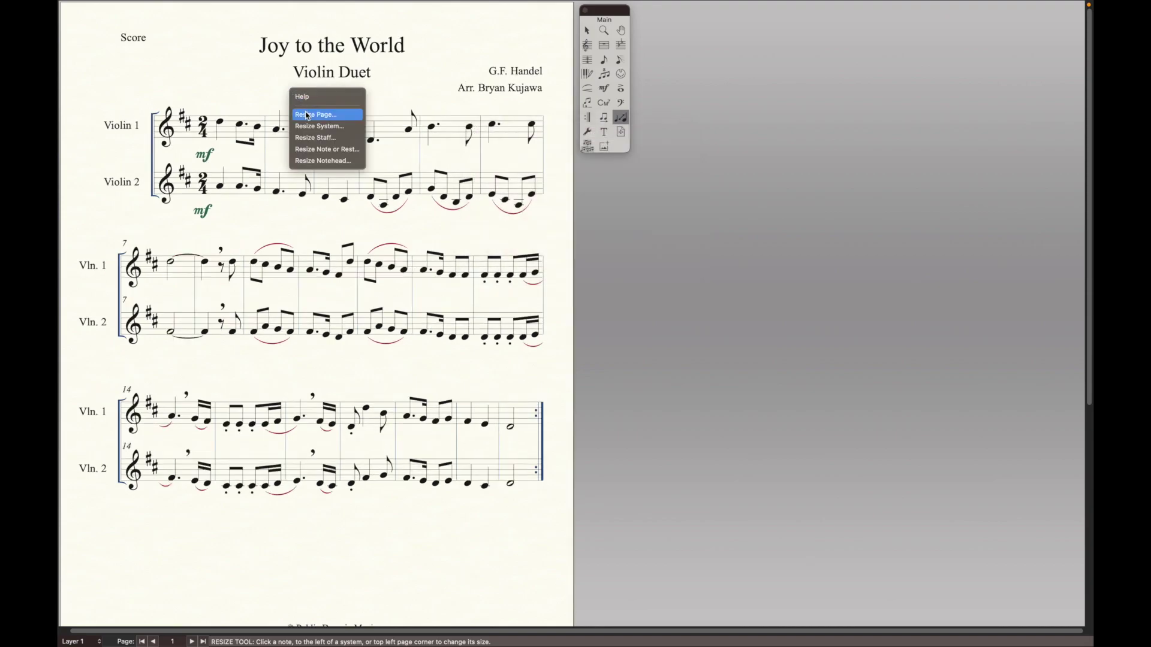
left_click(307, 115)
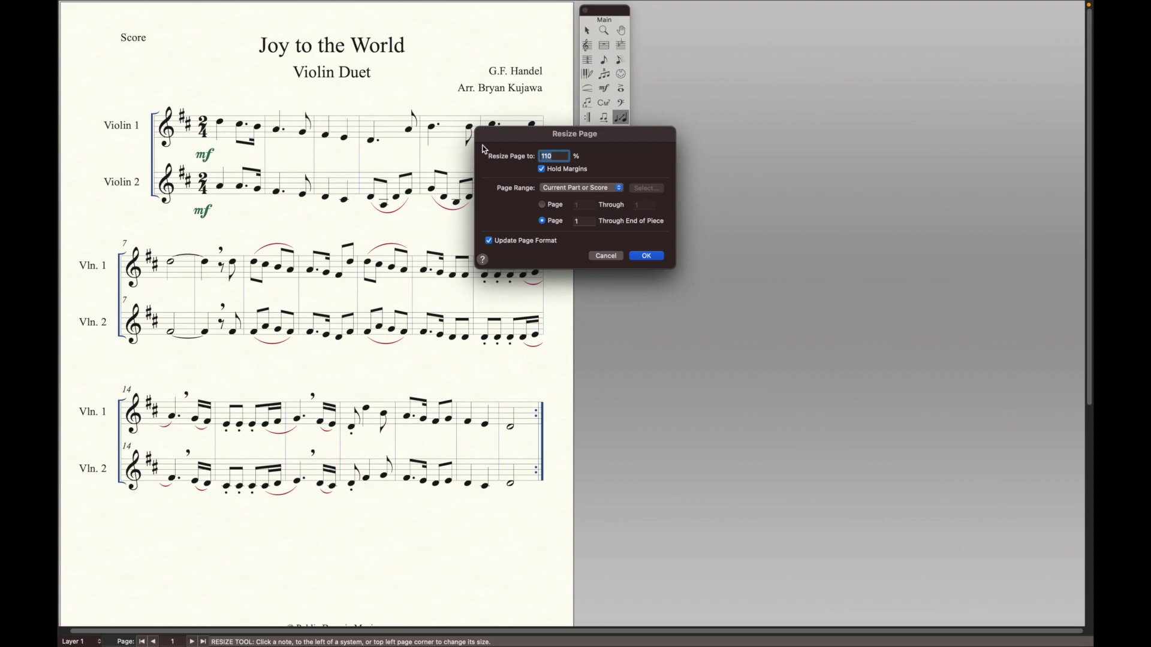
left_click(544, 156)
type("3")
key("Return")
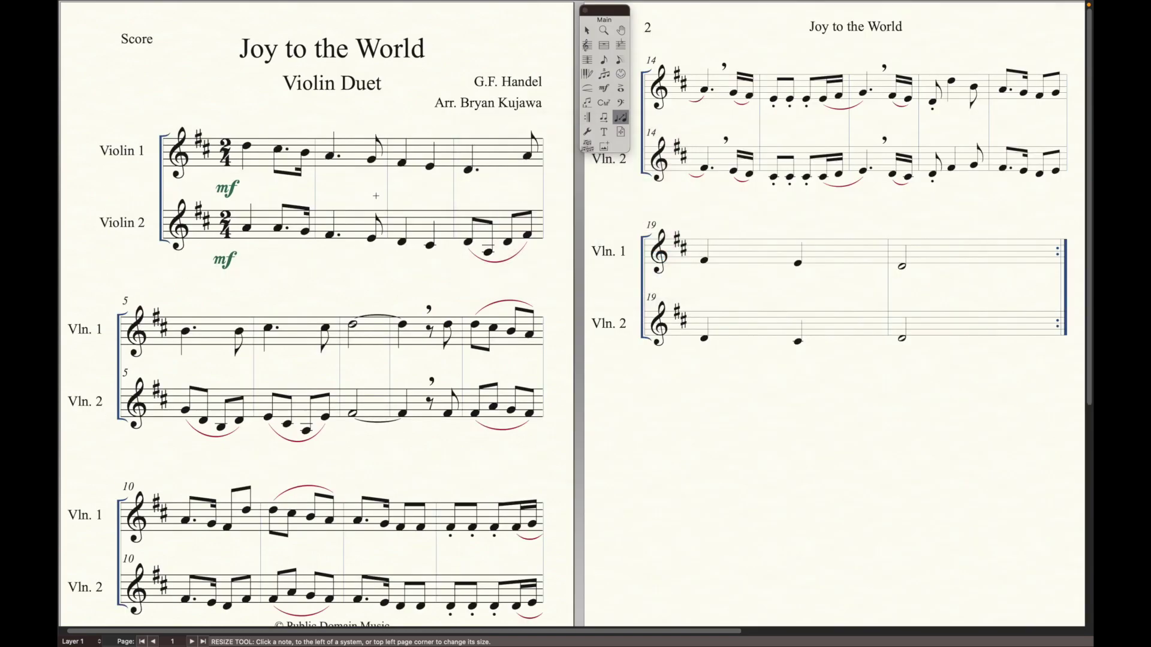
Undo the oversized page resize and try the page at 120%.
key("super+z")
left_click(394, 136)
left_click(547, 156)
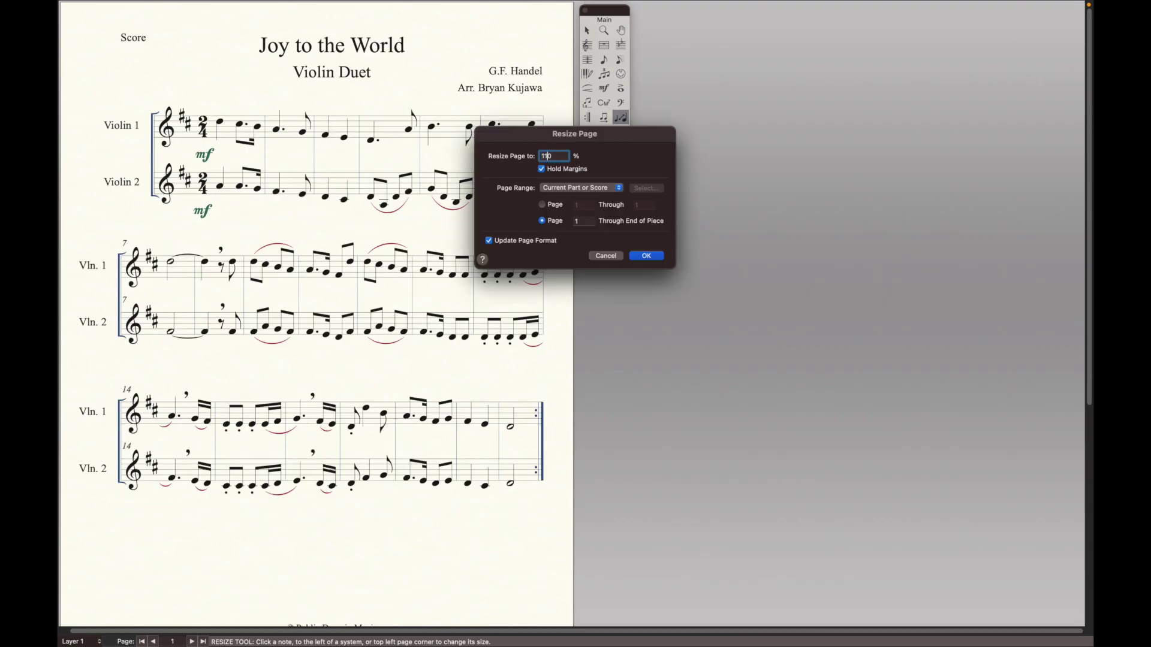
key("BackSpace")
type("2")
key("Return")
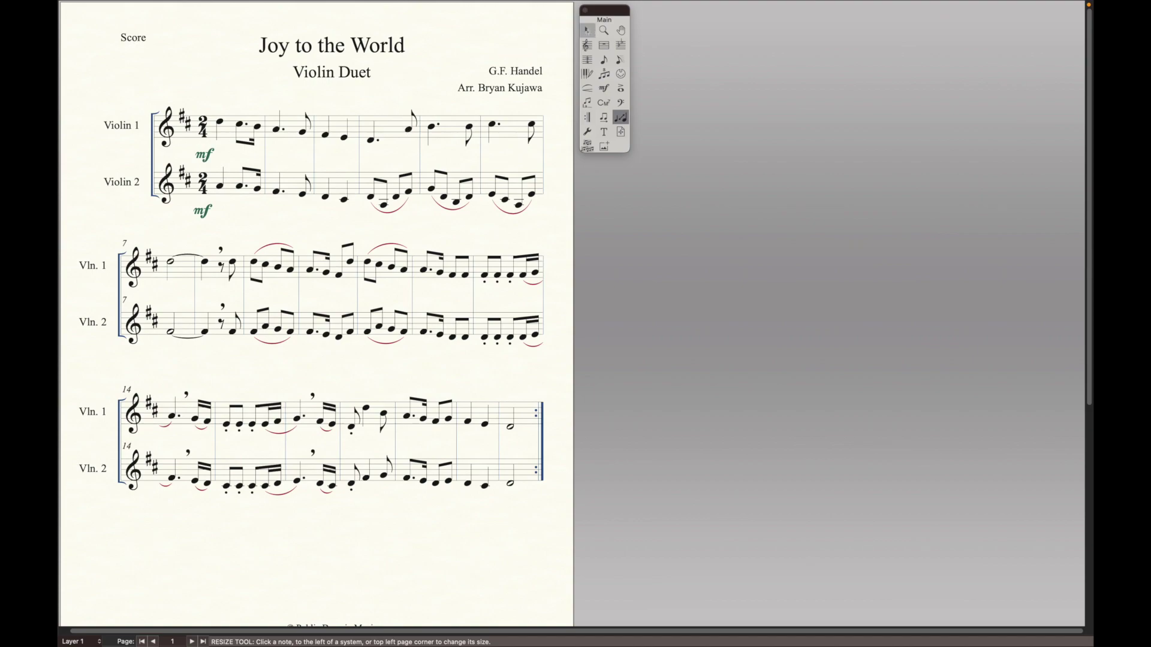
Push system-ending measures down so systems start at measures 1, 6 and 12, then select all.
left_click(588, 30)
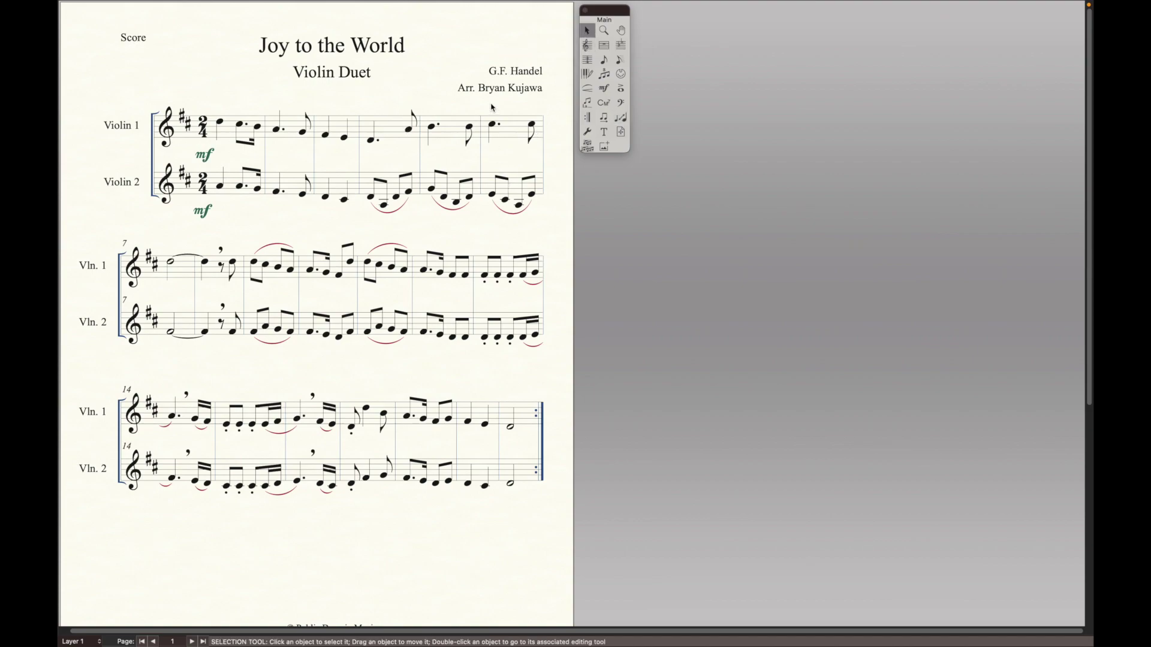
left_click(512, 134)
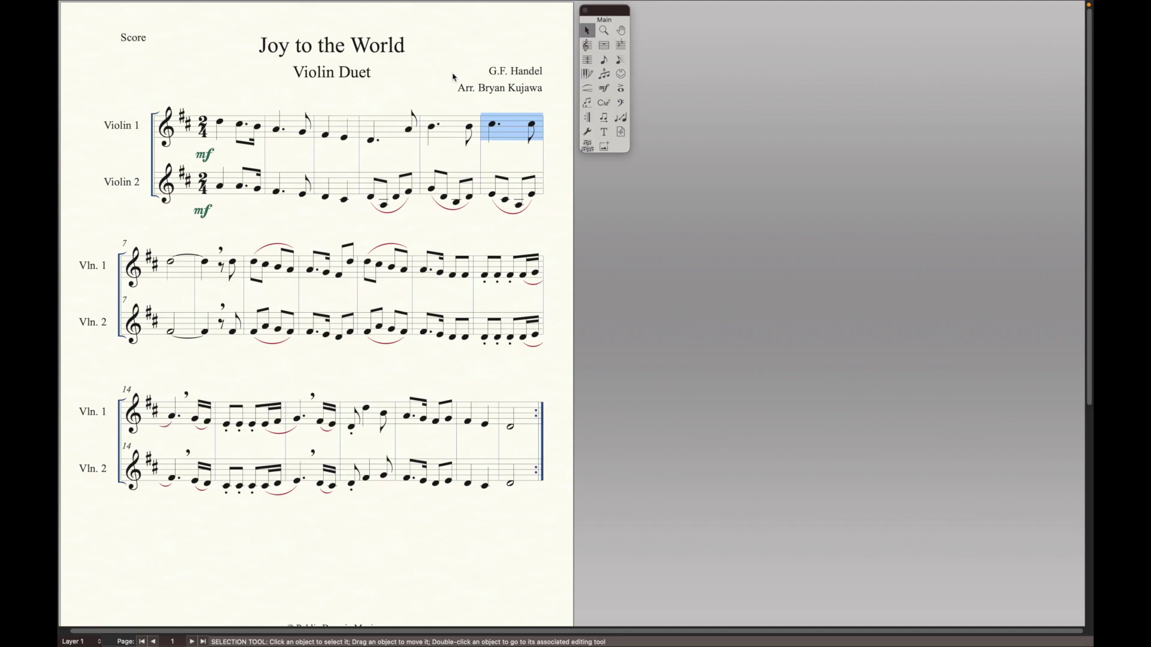
key("Down")
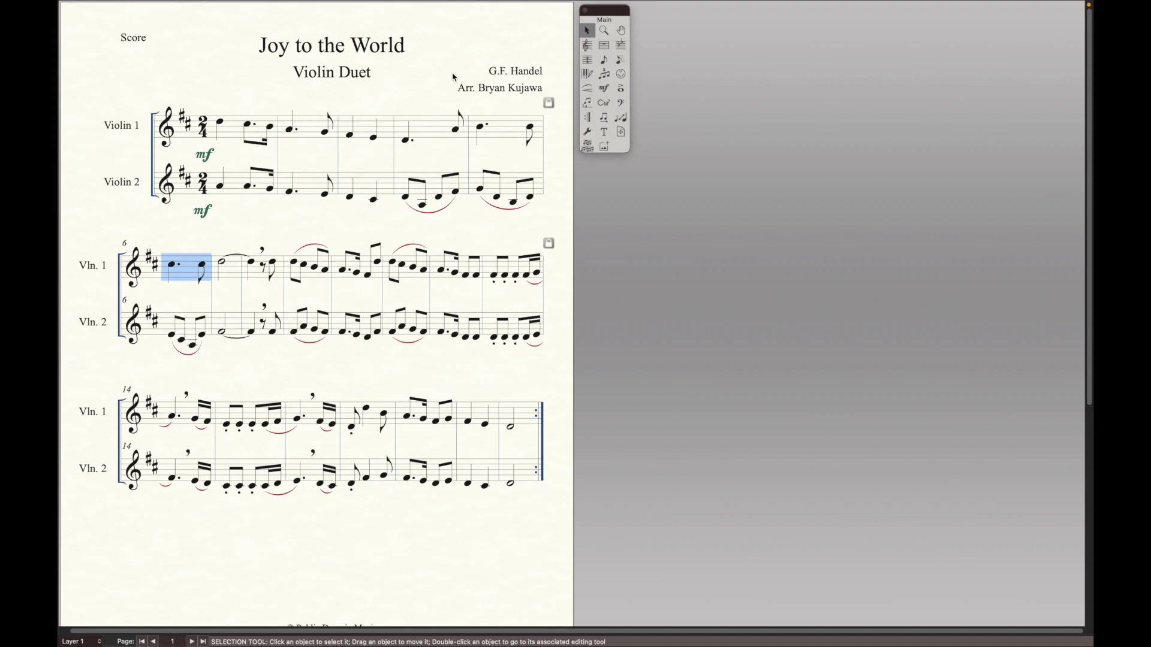
left_click(513, 275)
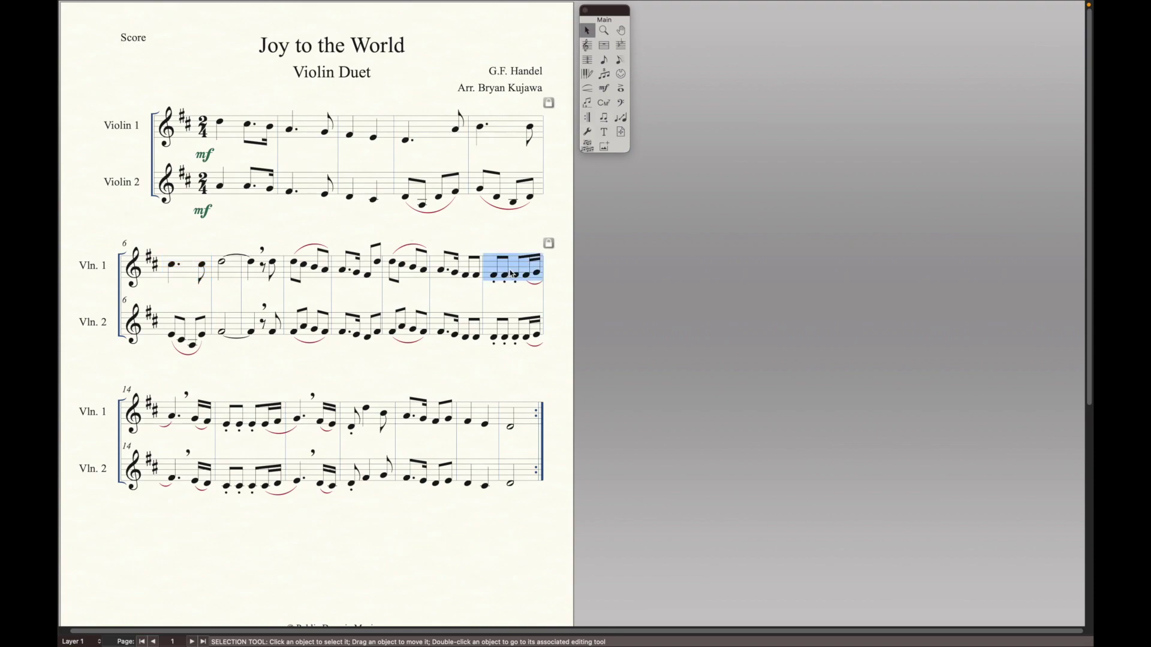
key("Down")
left_click(521, 271)
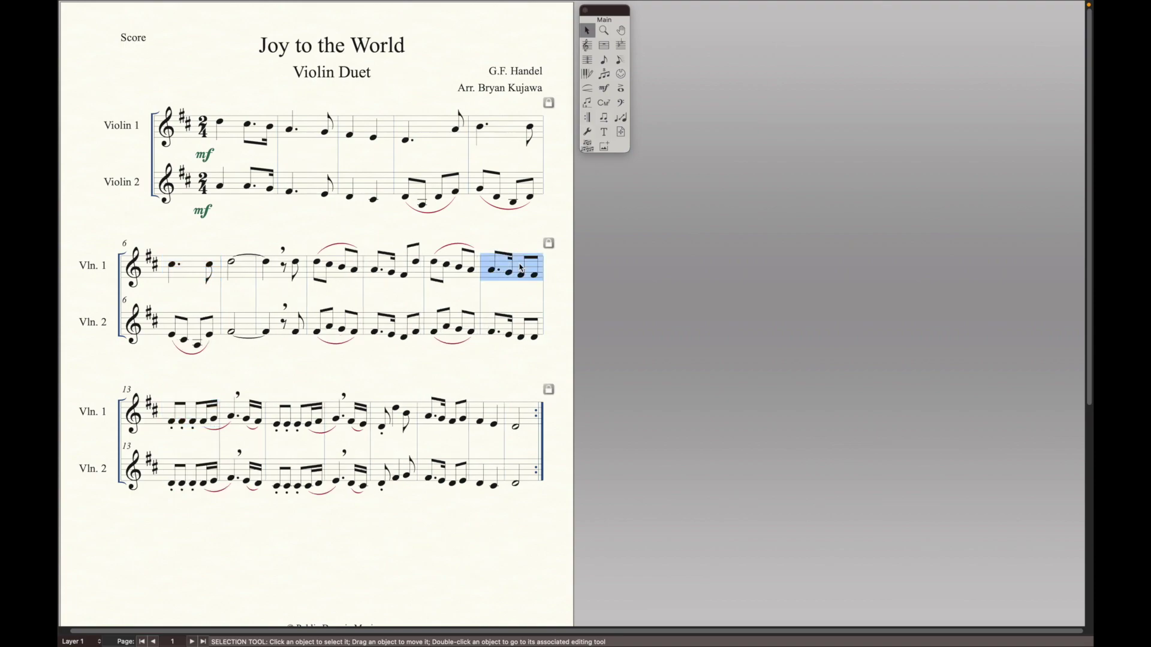
key("Down")
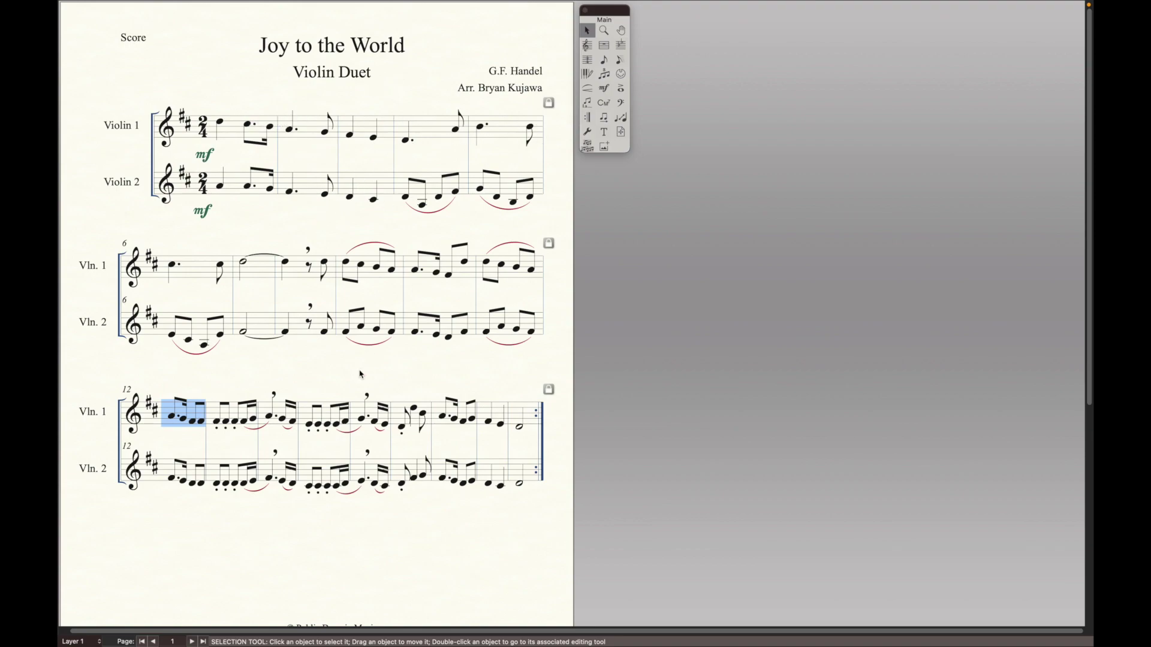
left_click(318, 225)
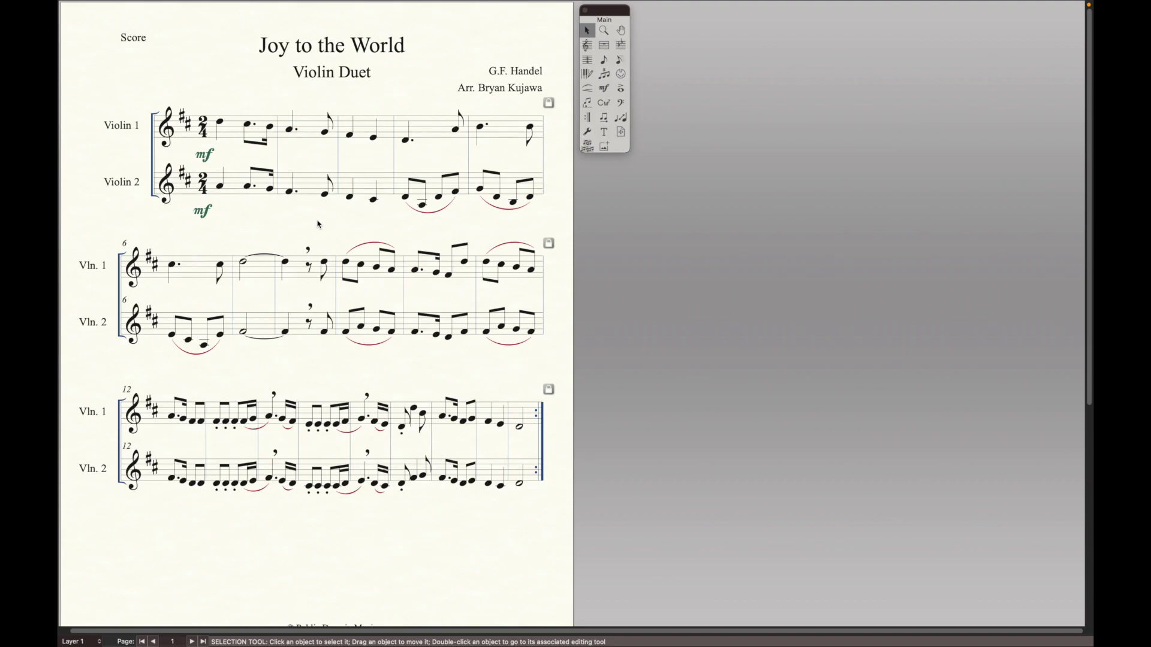
key("ctrl+a")
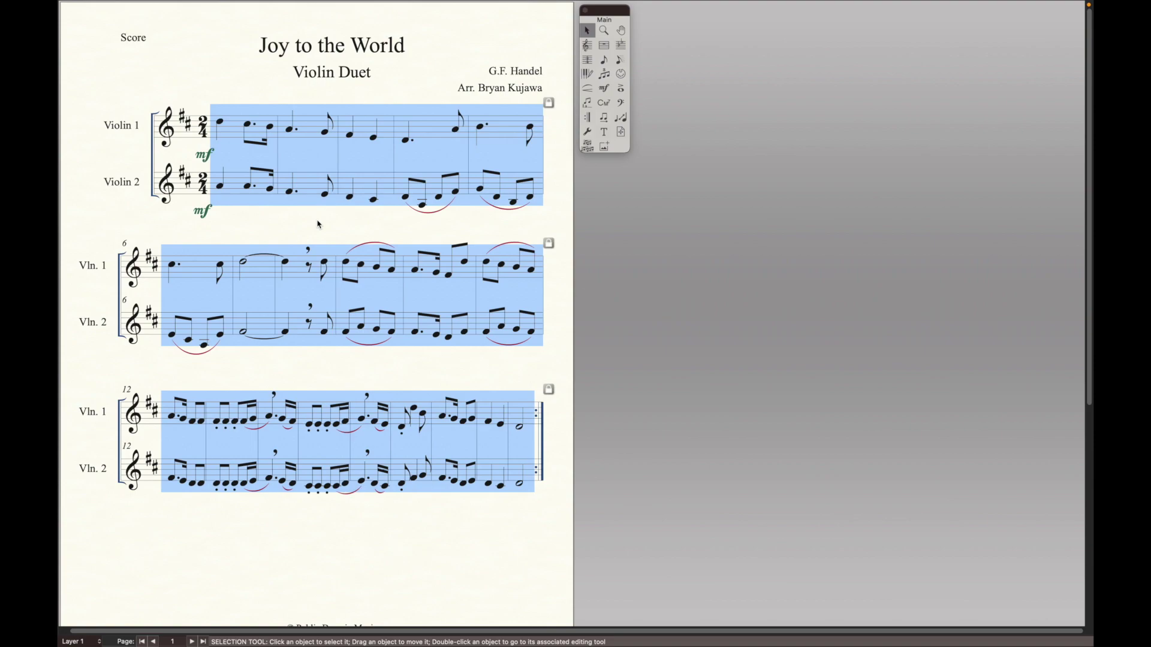
Use Fit Measures to lock the layout at 5 measures per system.
key("super+m")
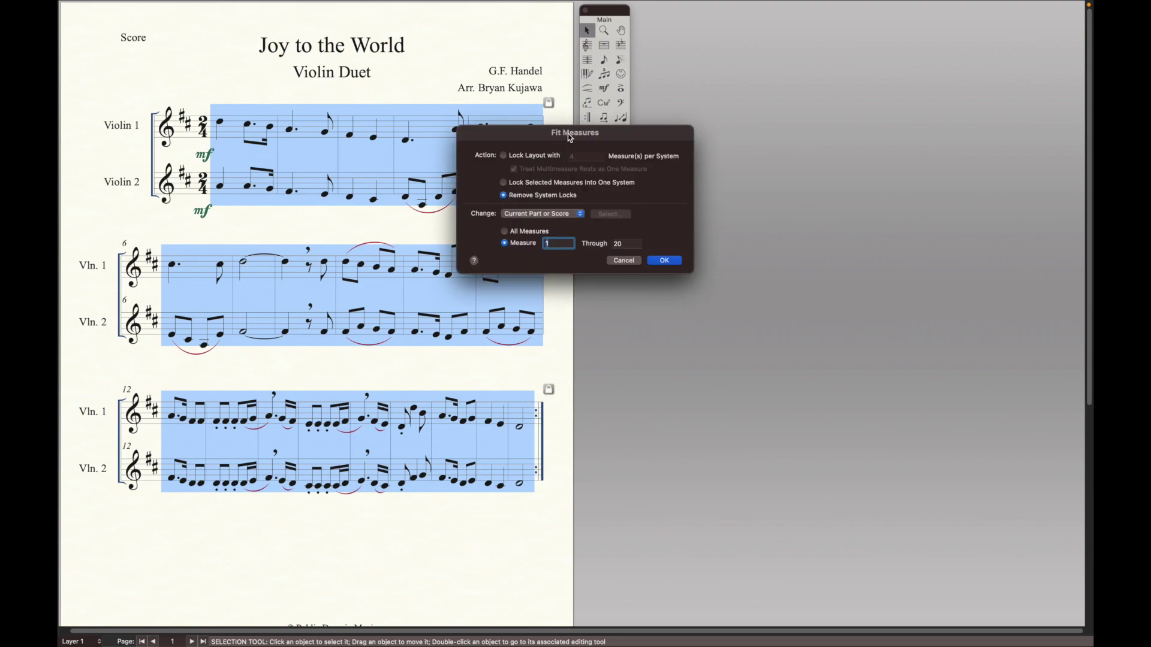
left_click(623, 260)
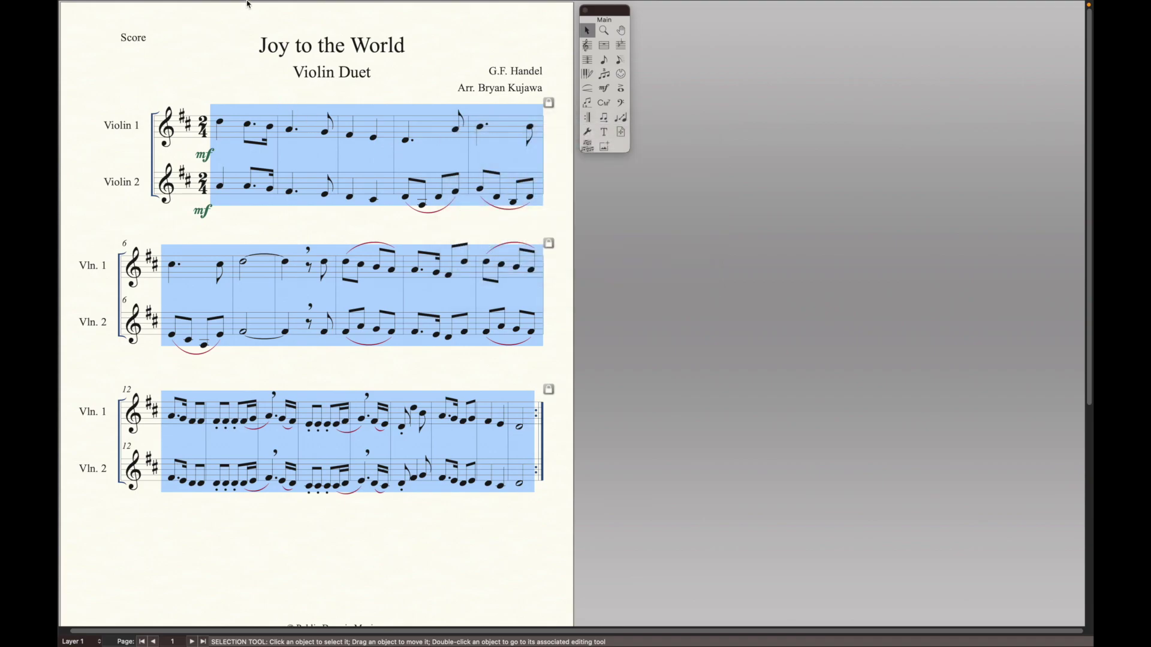
mouse_move(247, 3)
left_click(182, 7)
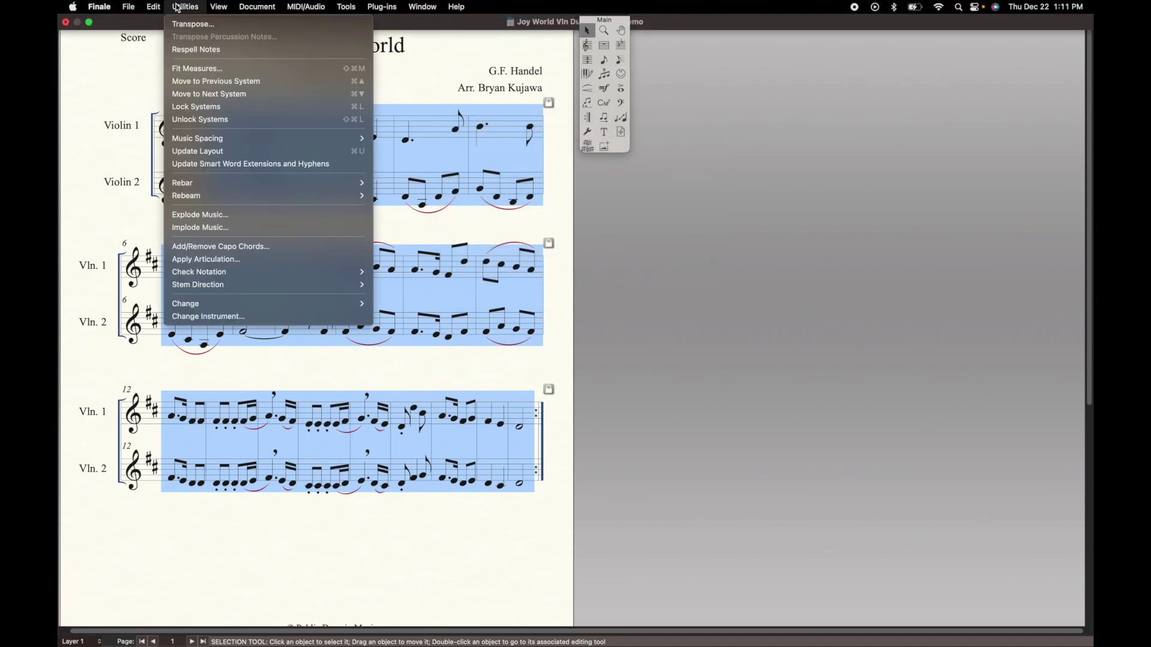
left_click(197, 69)
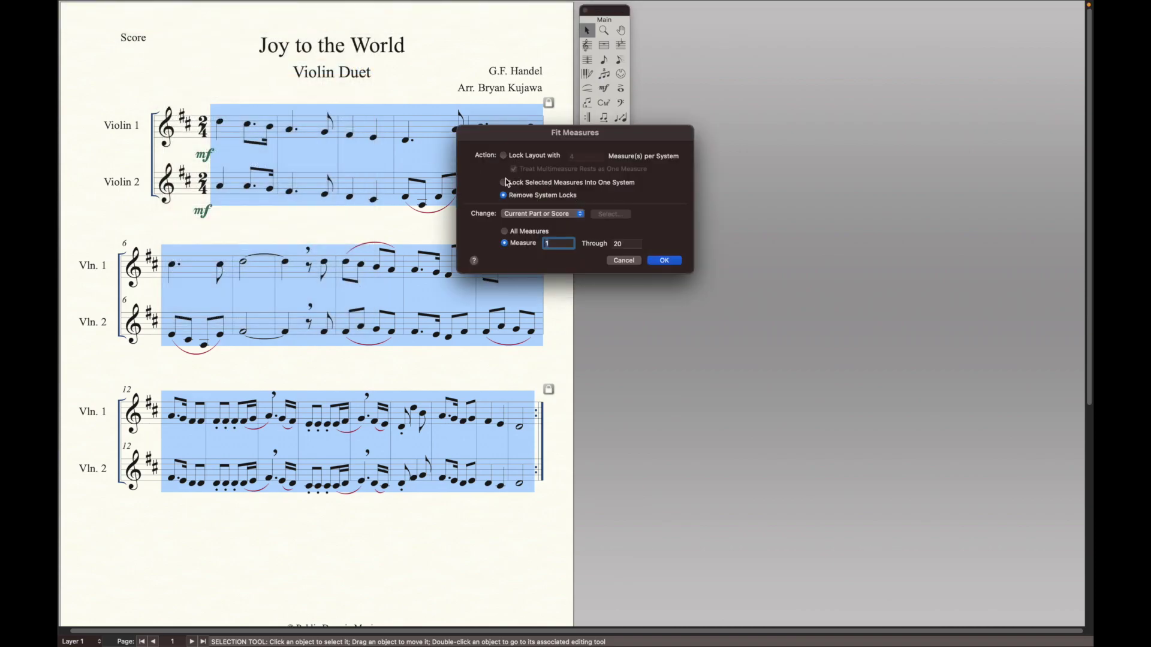
left_click(504, 156)
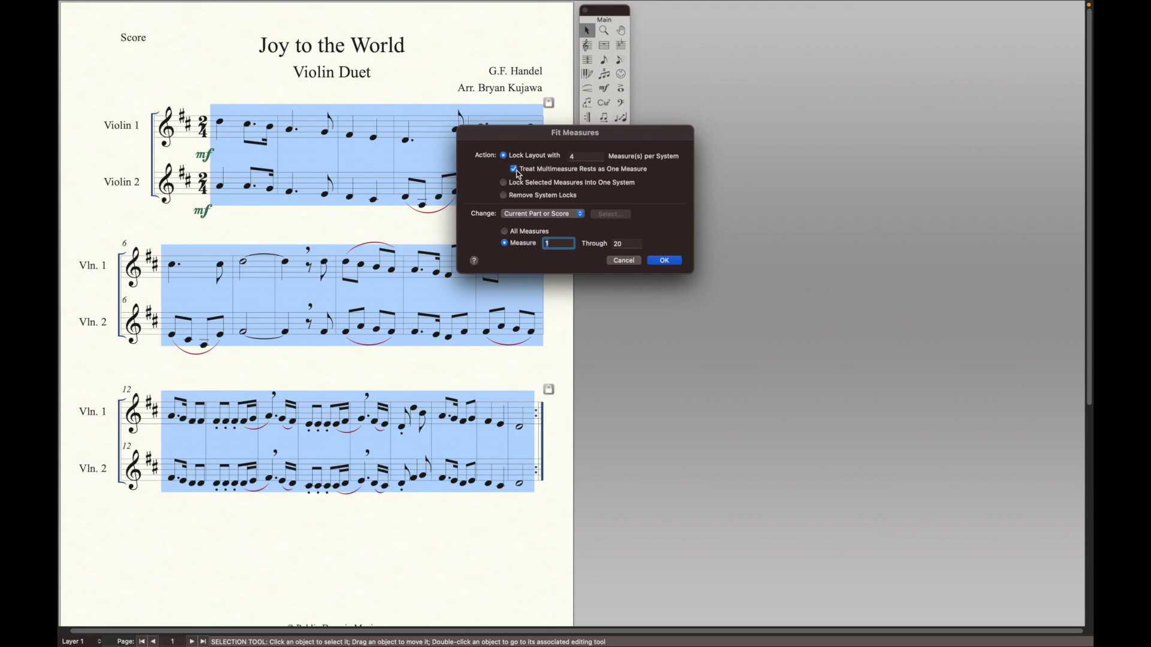
double_click(586, 157)
type("5")
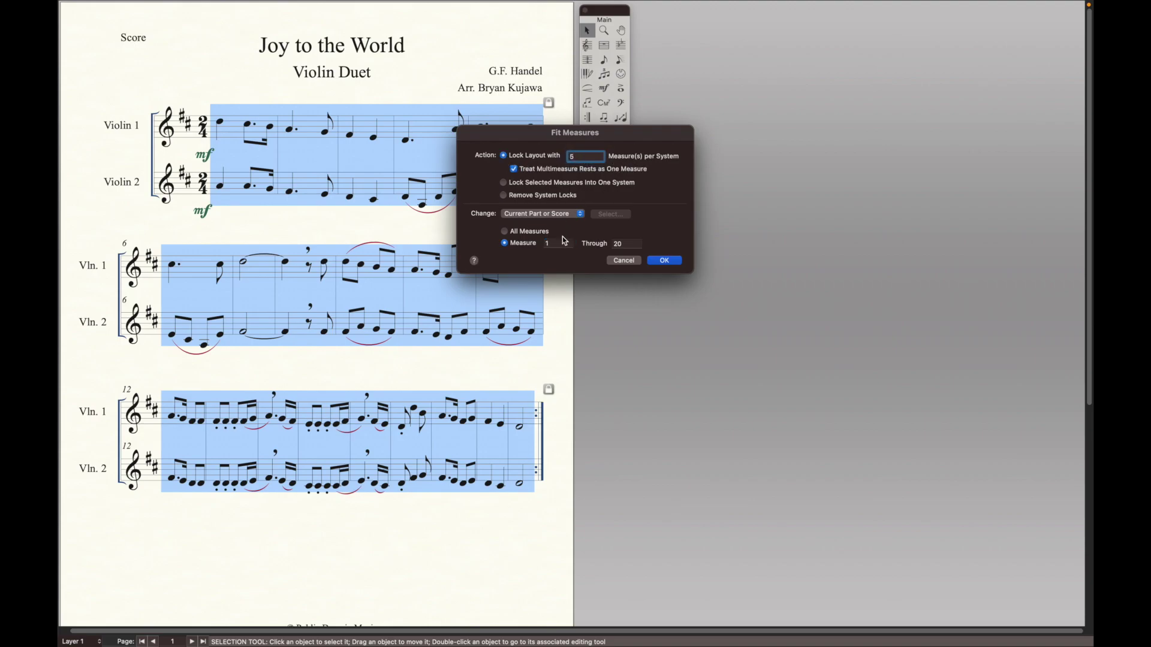
left_click(663, 261)
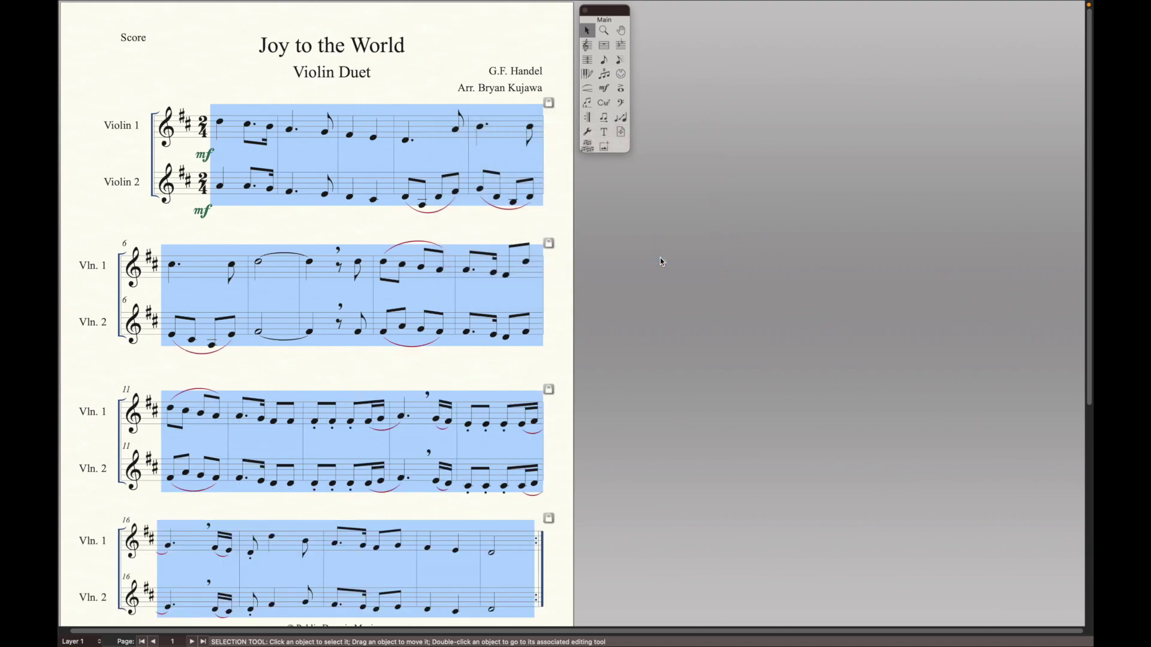
scroll(446, 237, "down", 3)
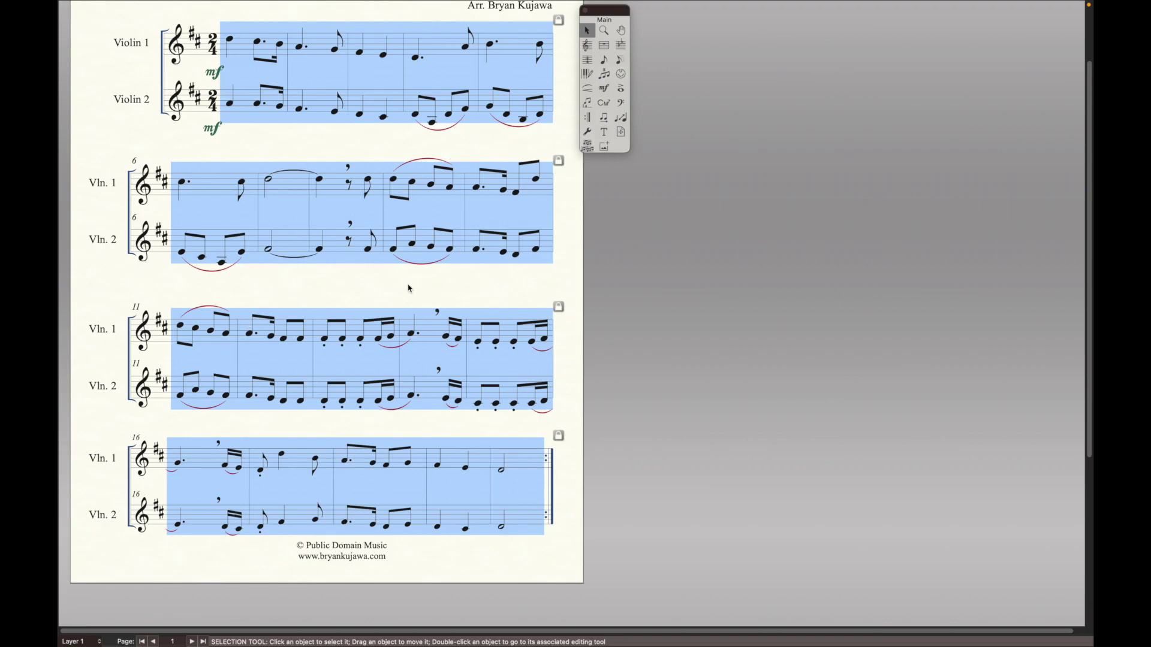
Drag staves up with the Staff tool to tighten and even the gaps between systems.
left_click(286, 286)
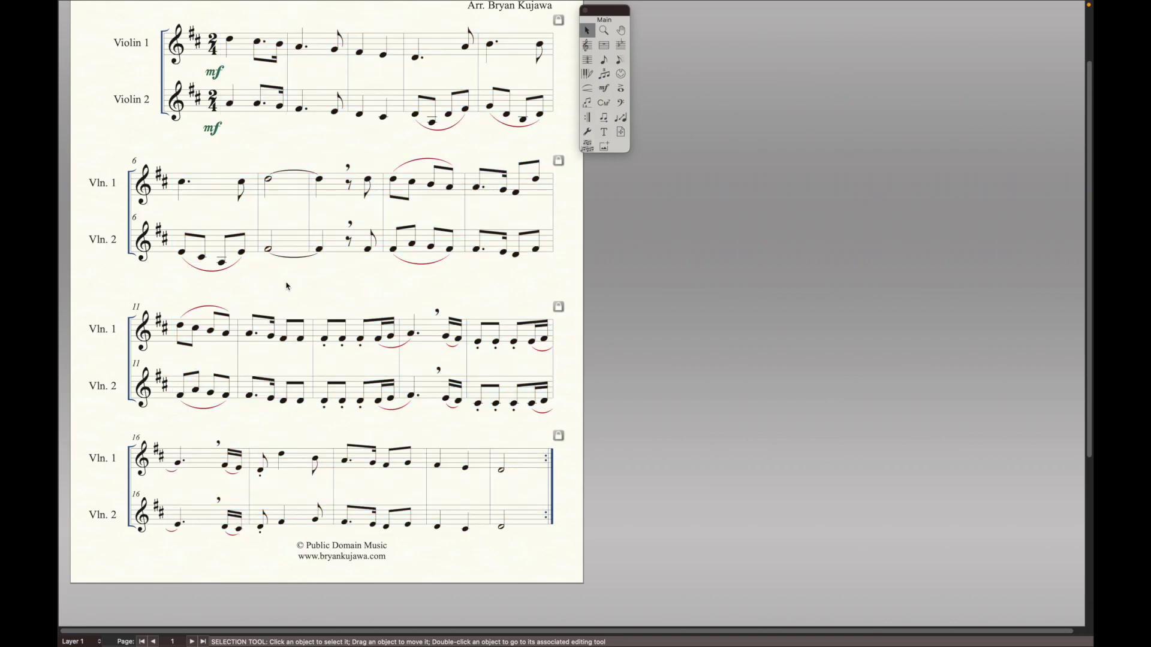
scroll(299, 285, "up", 2)
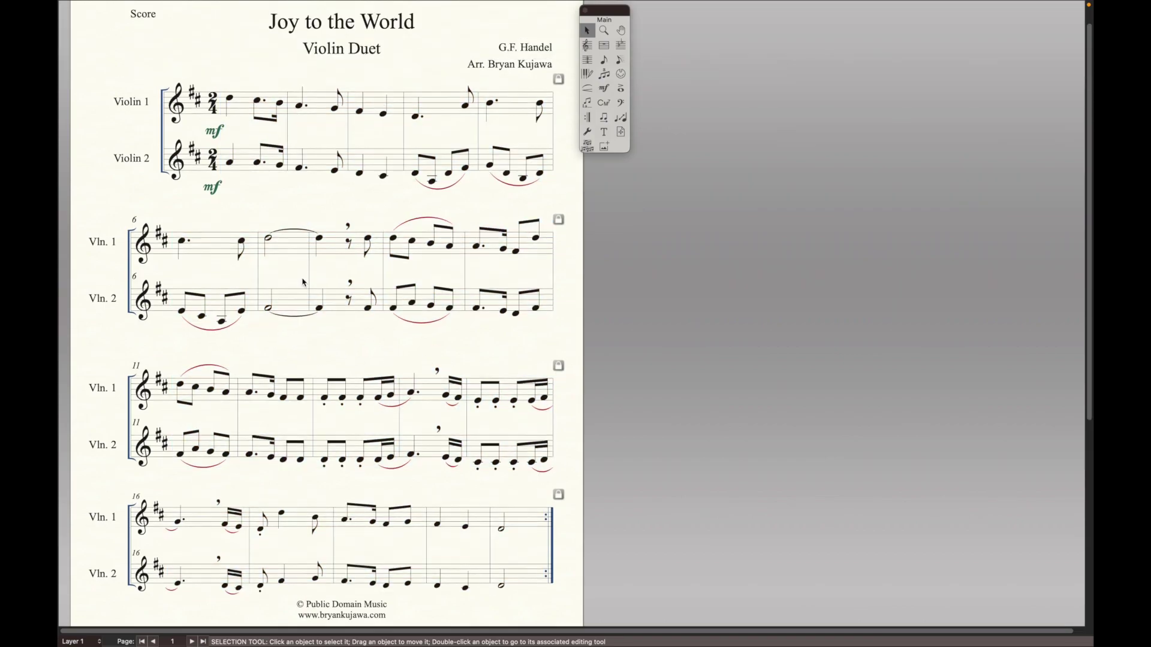
left_click(588, 46)
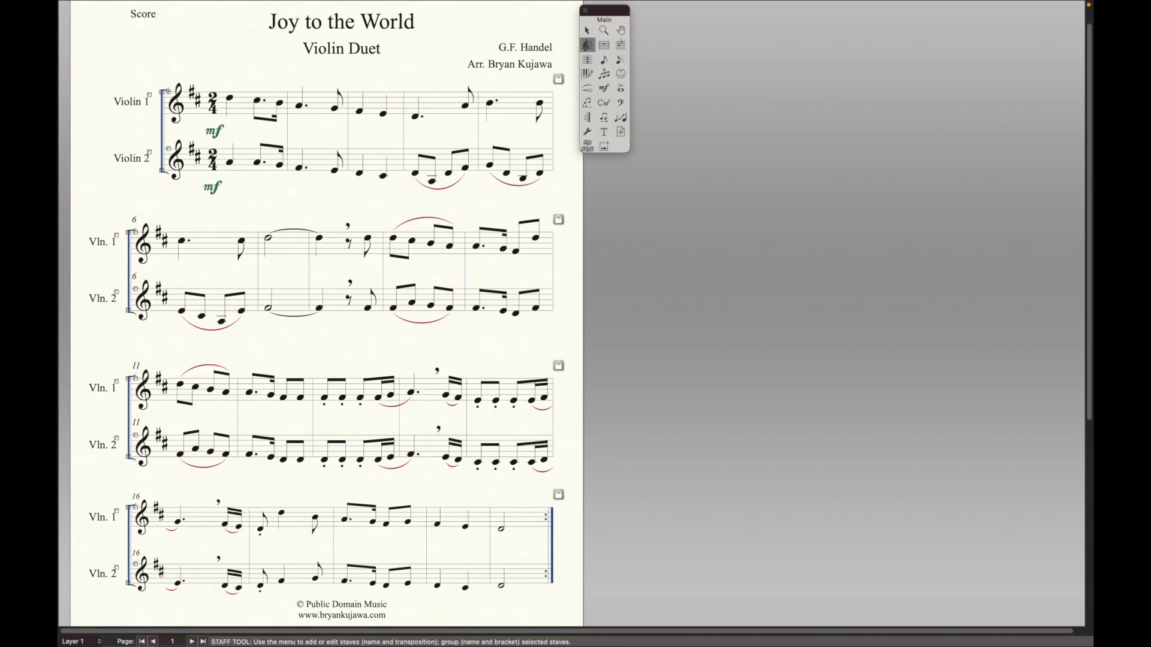
left_click_drag(168, 91, 169, 79)
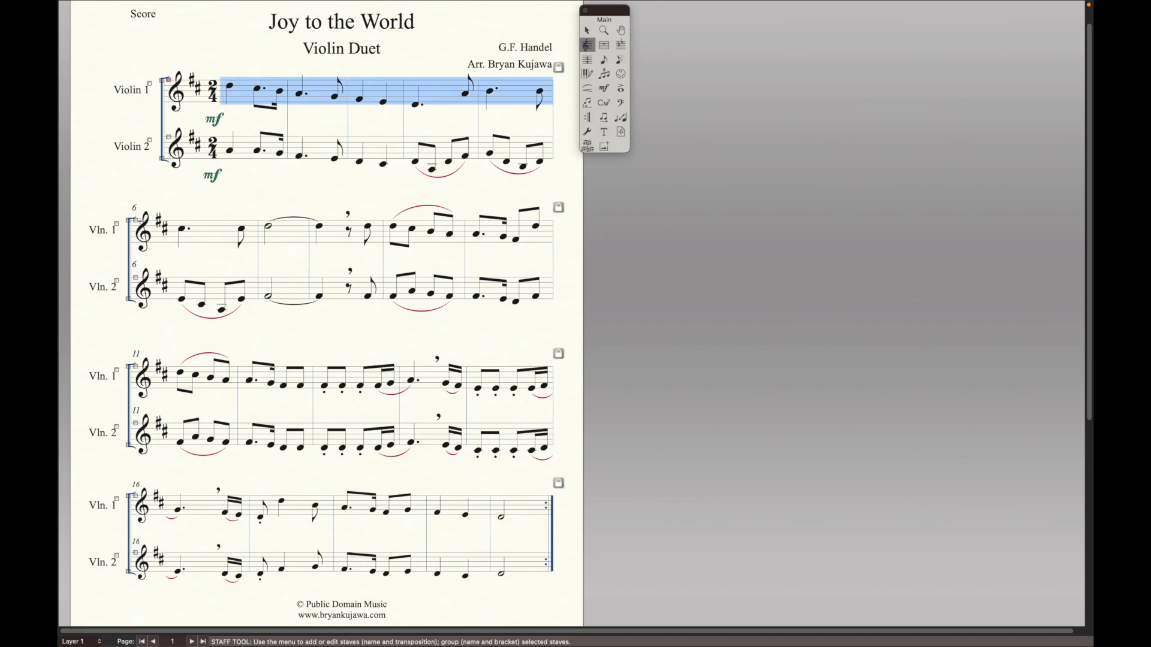
left_click_drag(135, 221, 136, 215)
scroll(211, 266, "down", 2)
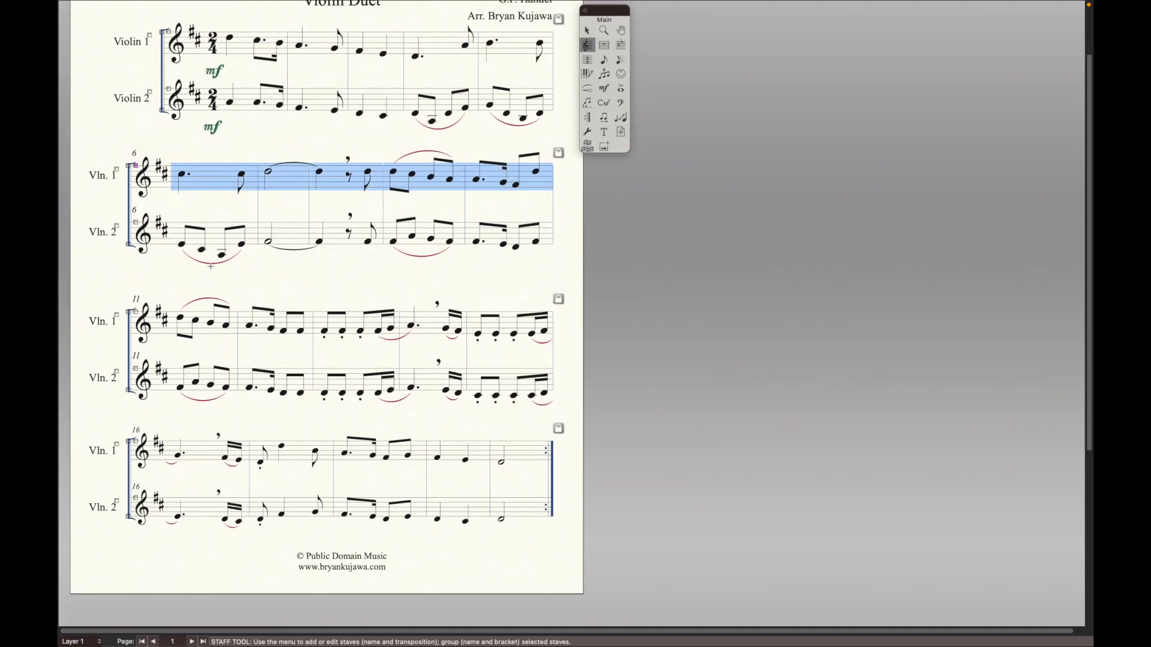
left_click_drag(136, 309, 136, 298)
left_click_drag(136, 428, 136, 430)
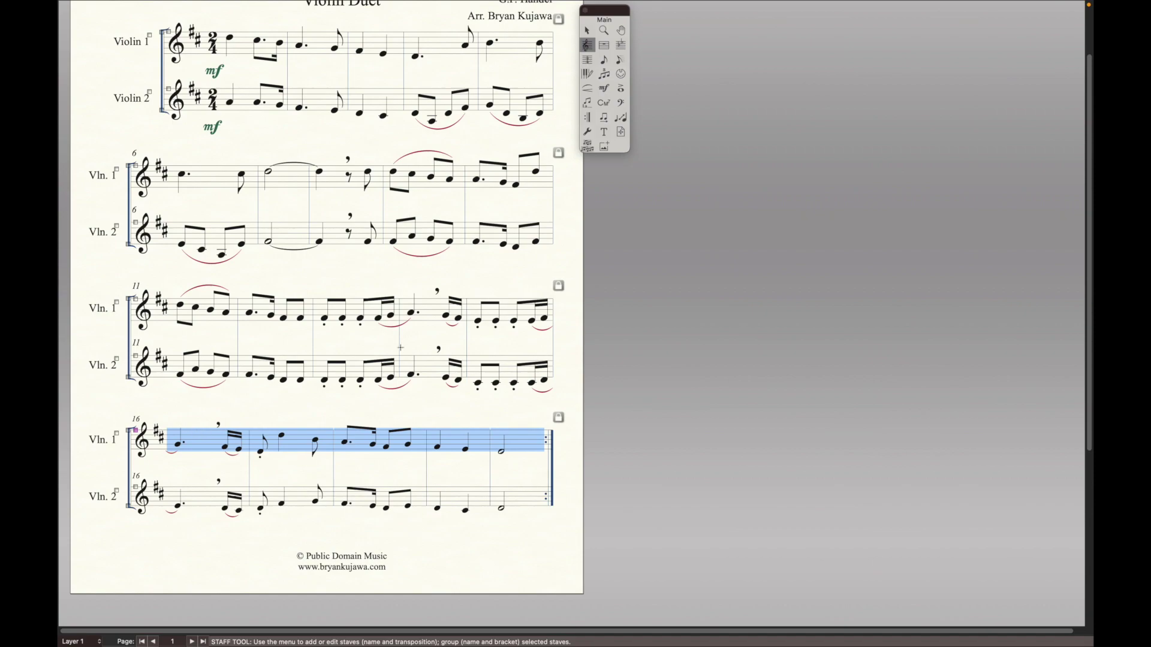
left_click(620, 117)
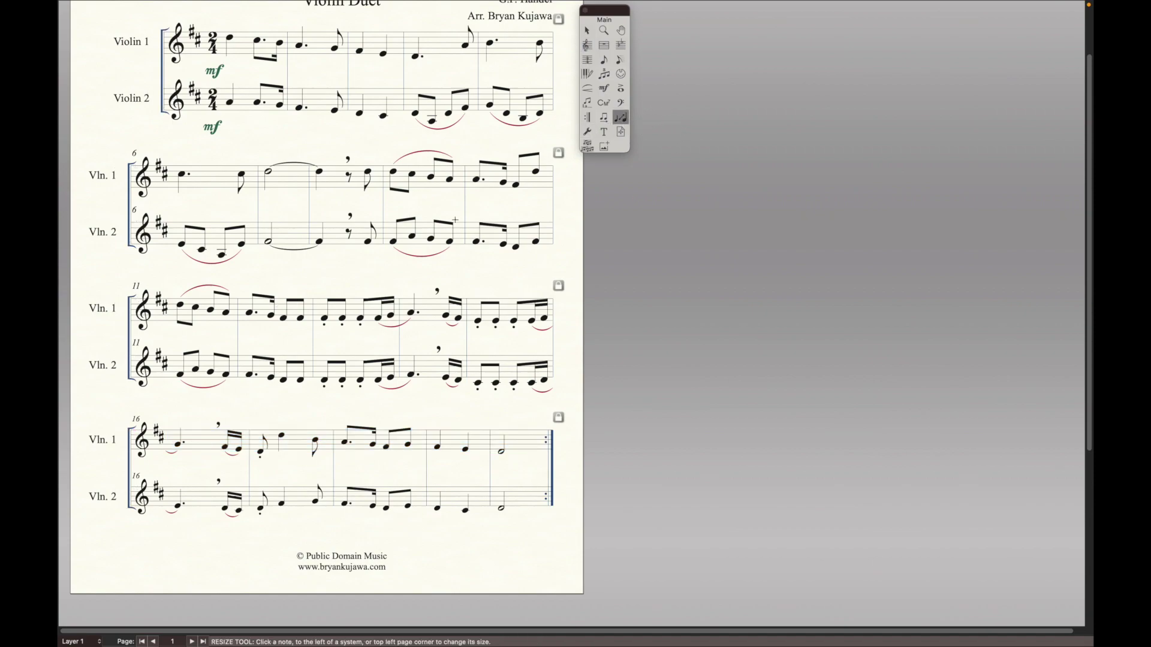
Enlarge the final system's staff size to 115% to match the earlier systems.
right_click(281, 305)
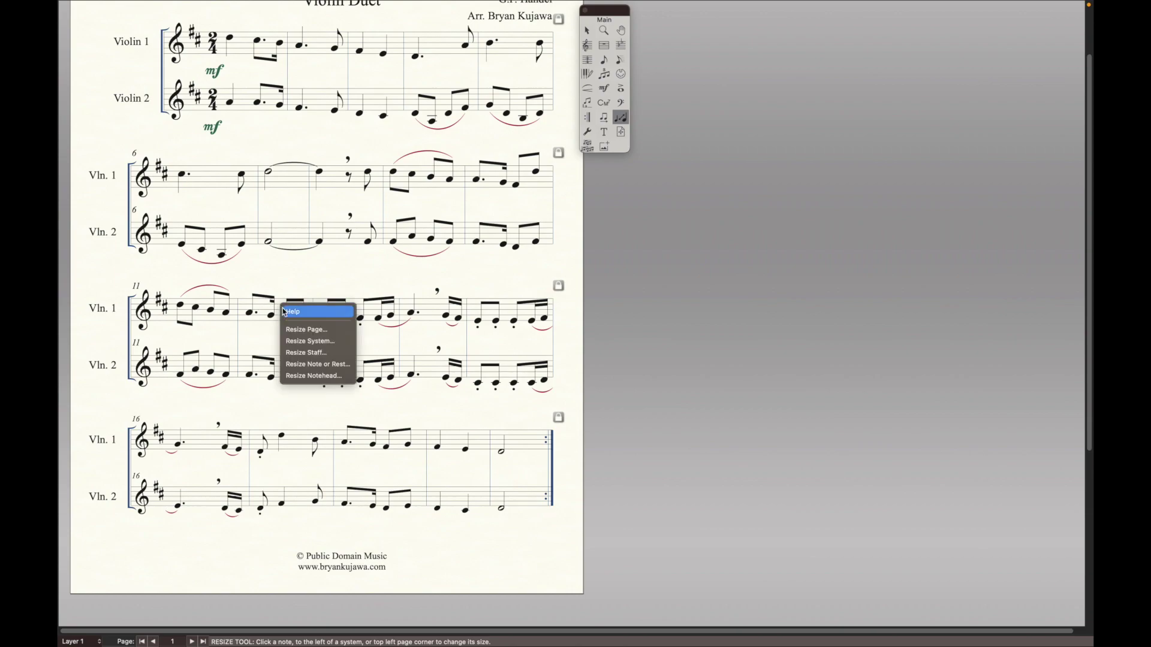
left_click(323, 353)
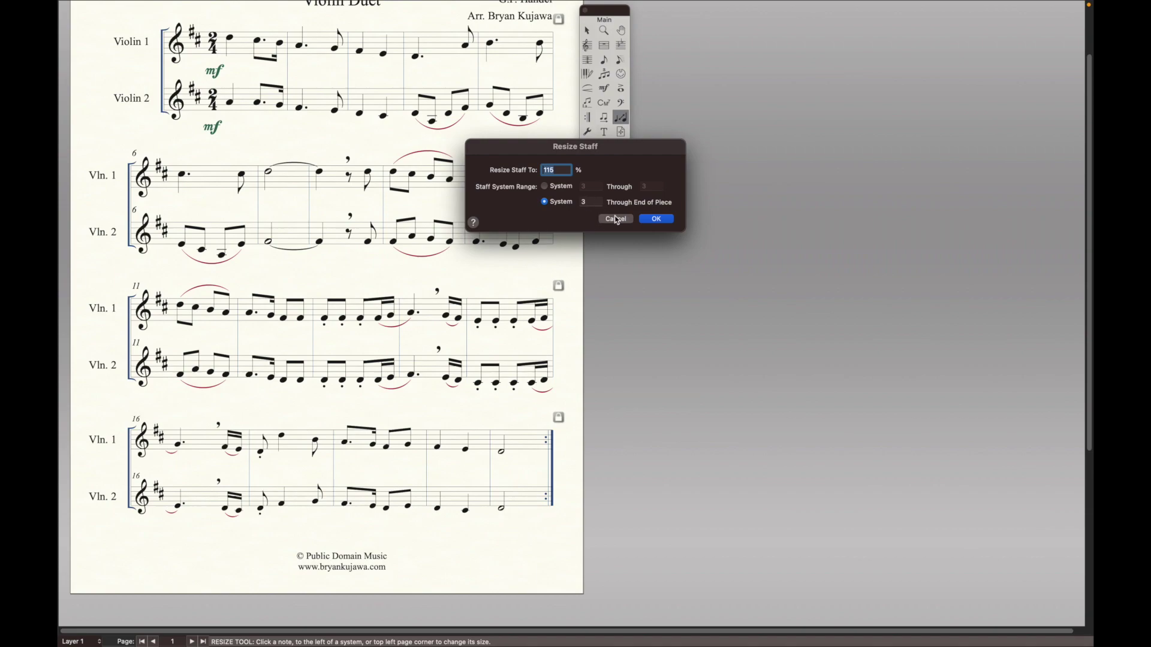
left_click(617, 220)
right_click(207, 437)
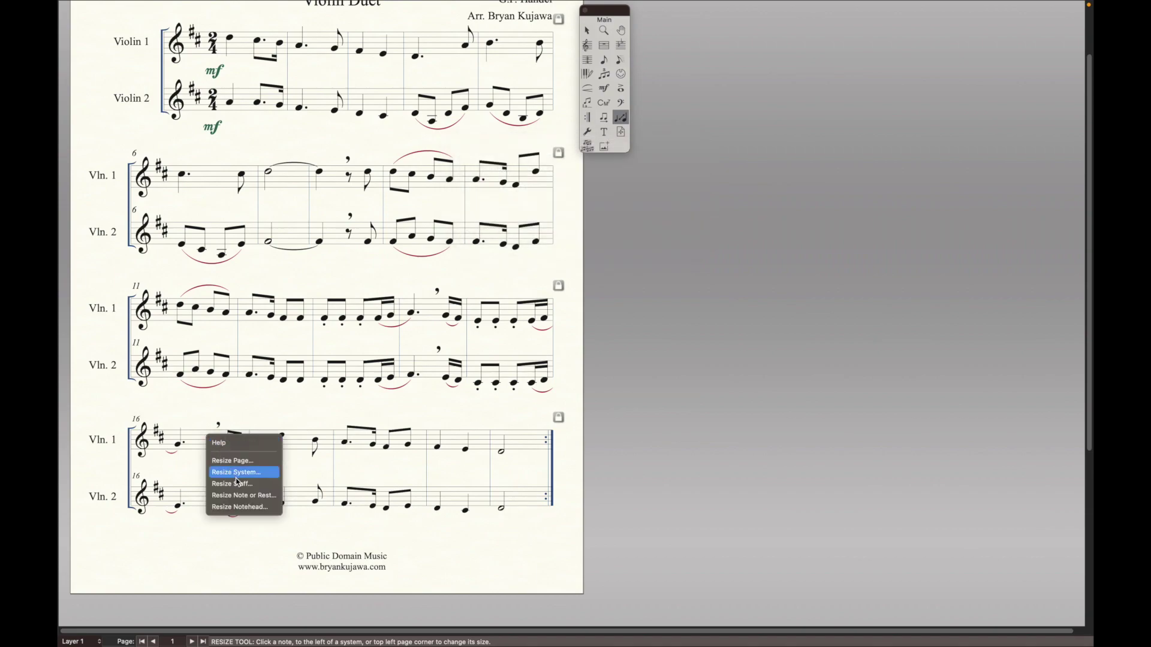
left_click(237, 483)
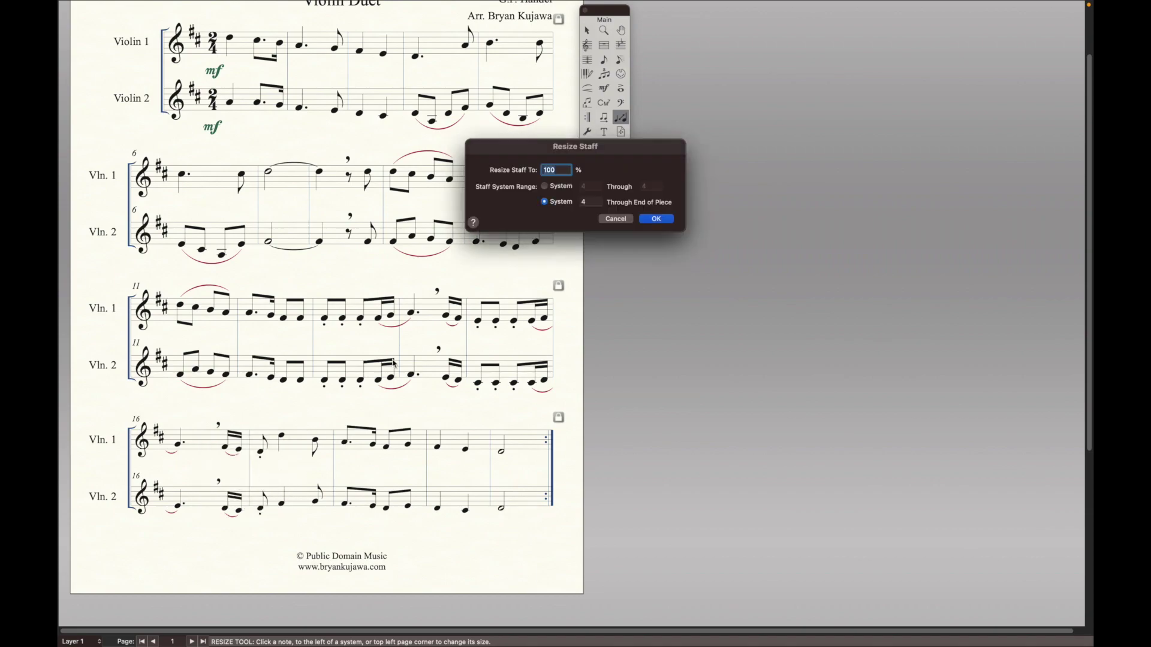
left_click(564, 174)
key("BackSpace")
key("BackSpace")
type("10")
key("Return")
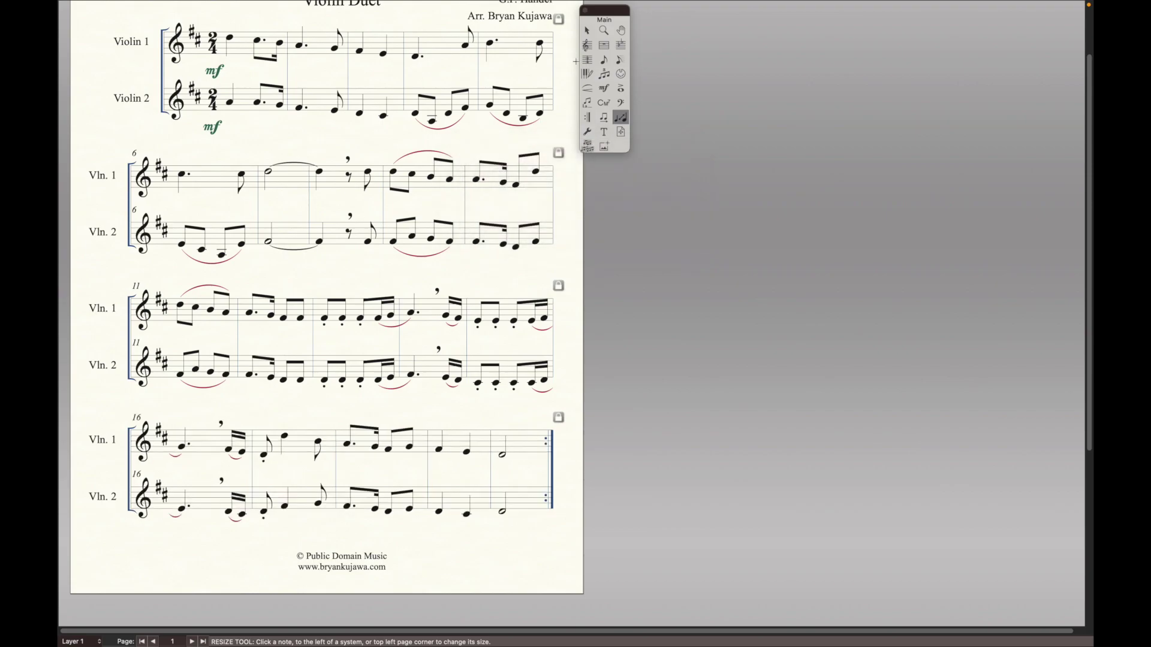
Move the tool palette aside and return to the Selection tool.
left_click_drag(599, 9, 622, 9)
scroll(602, 46, "up", 1)
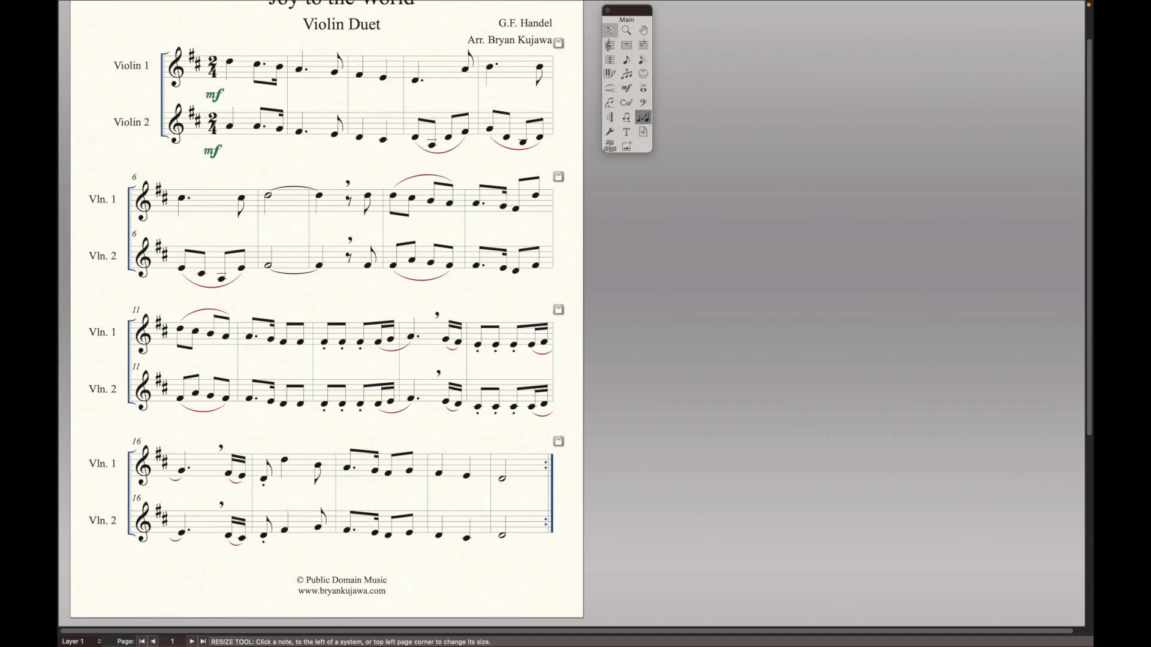
left_click(610, 30)
scroll(344, 146, "up", 2)
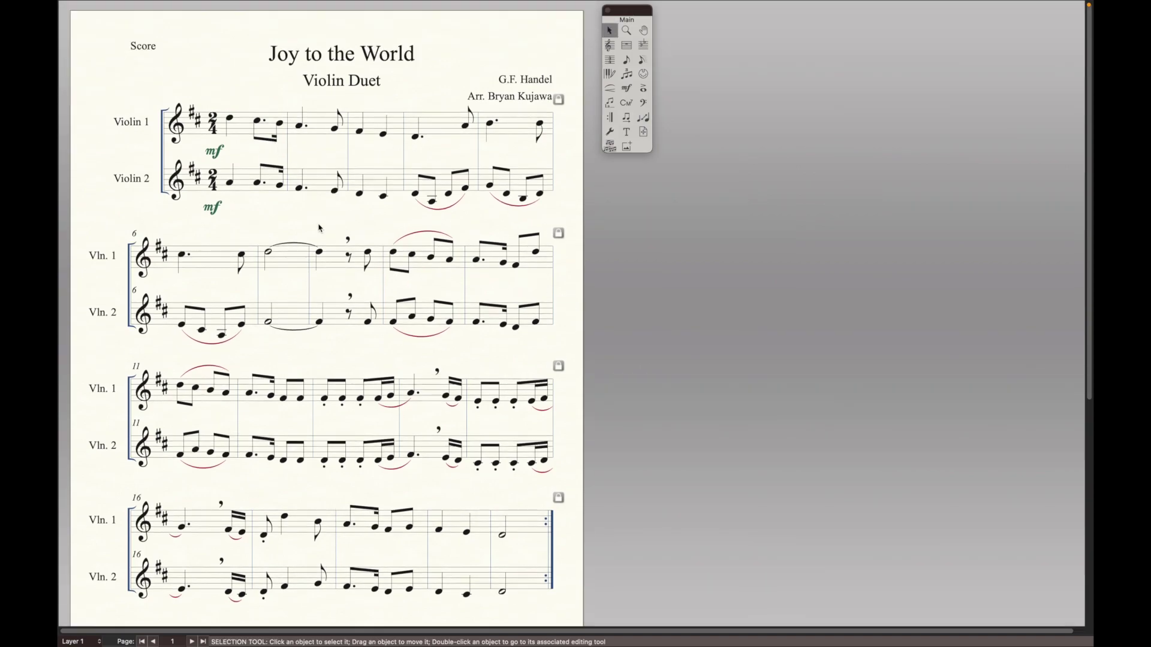
scroll(298, 221, "down", 1)
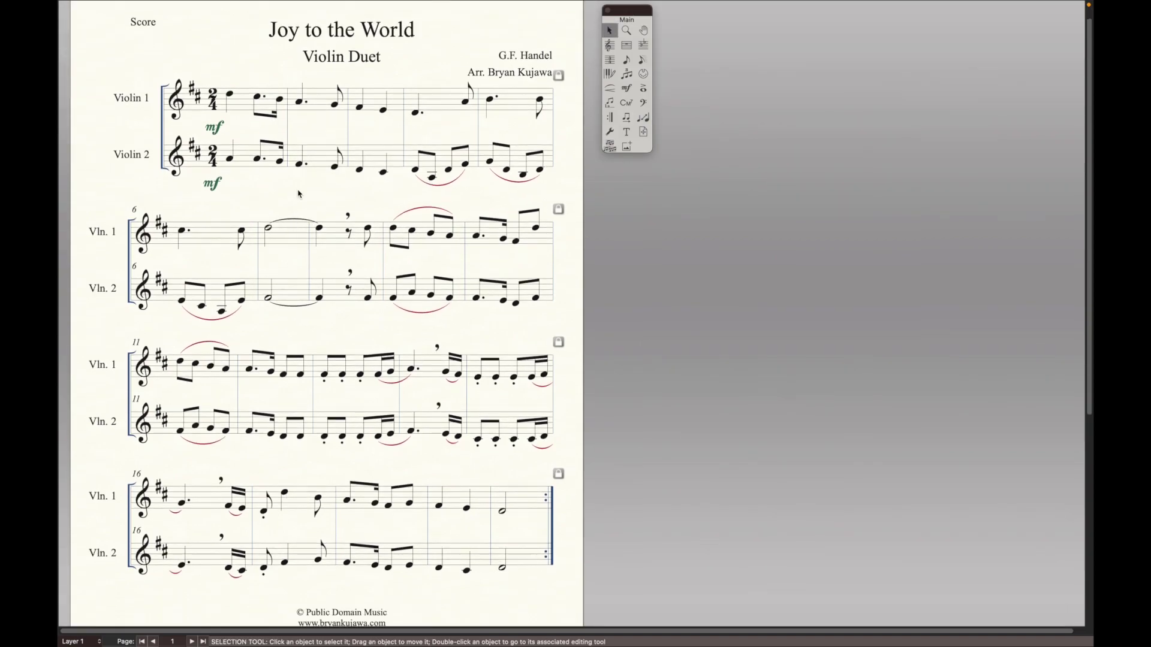